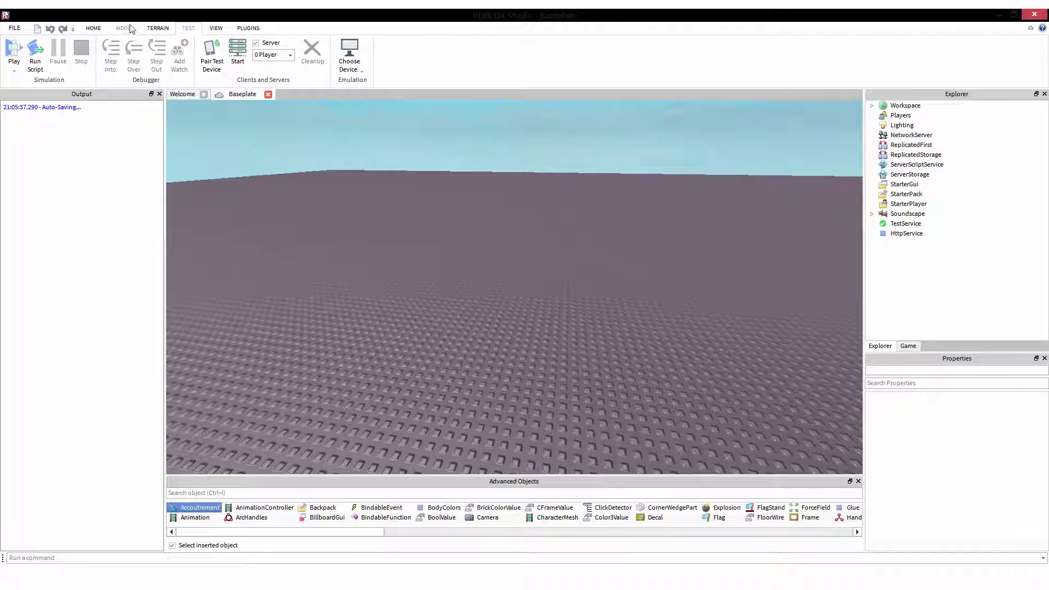
- Show the Toolbox pane and enlarge it so that more of its models are visible
click(216, 28)
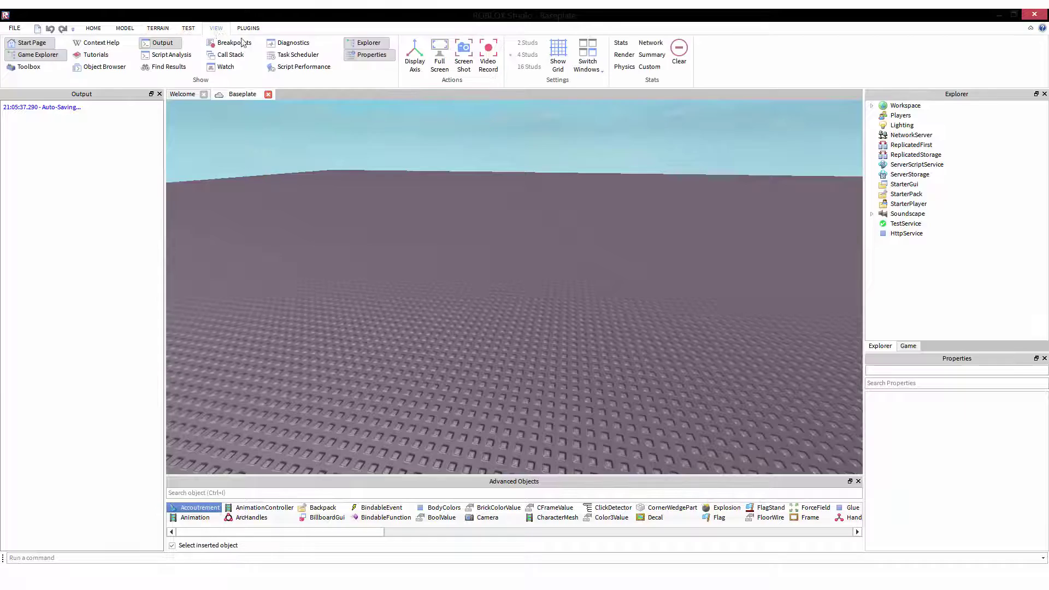
double_click(217, 30)
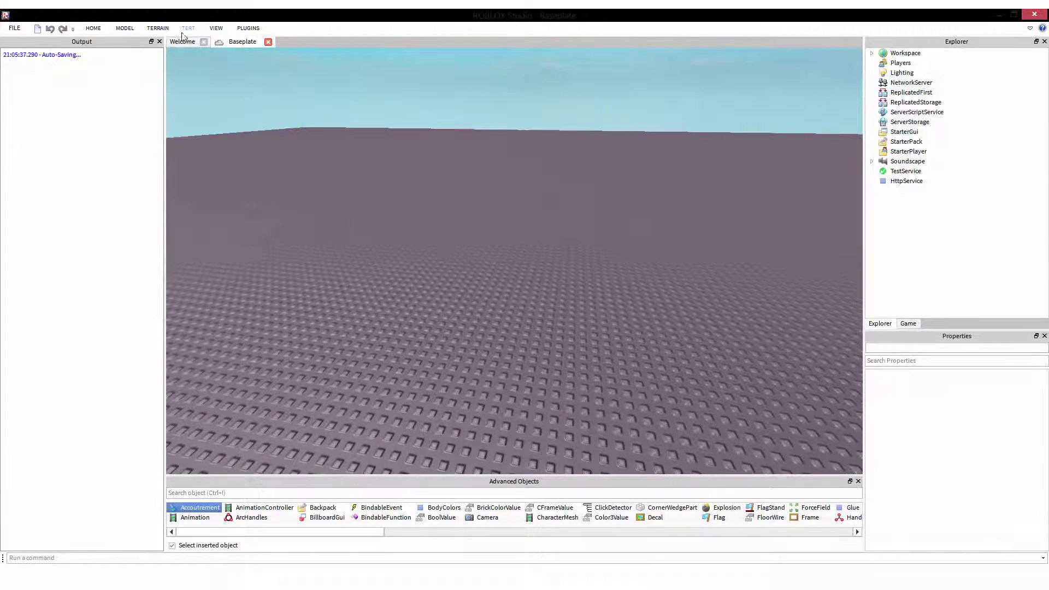
click(213, 29)
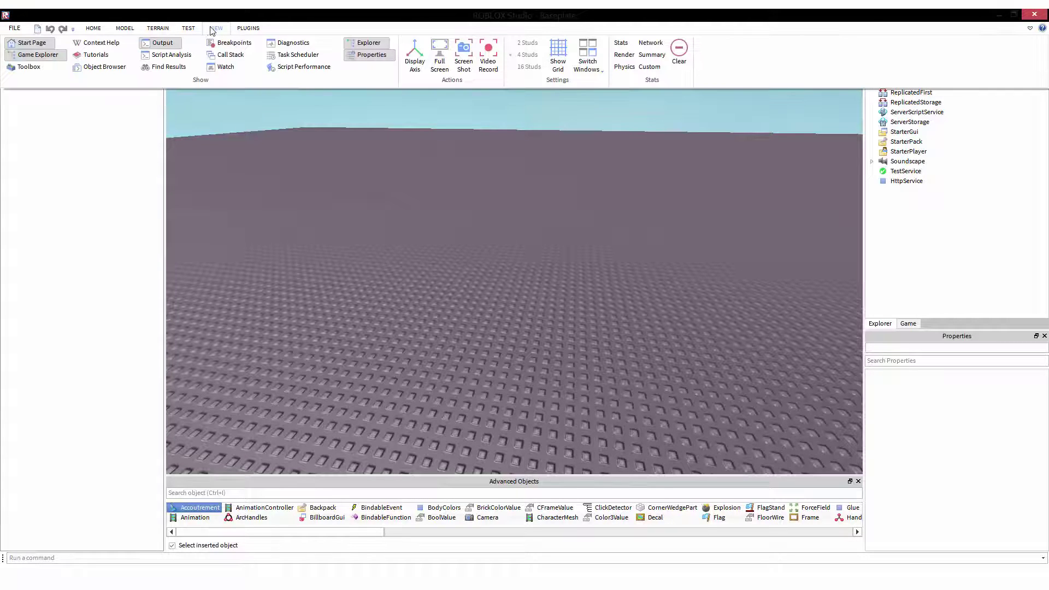
click(37, 68)
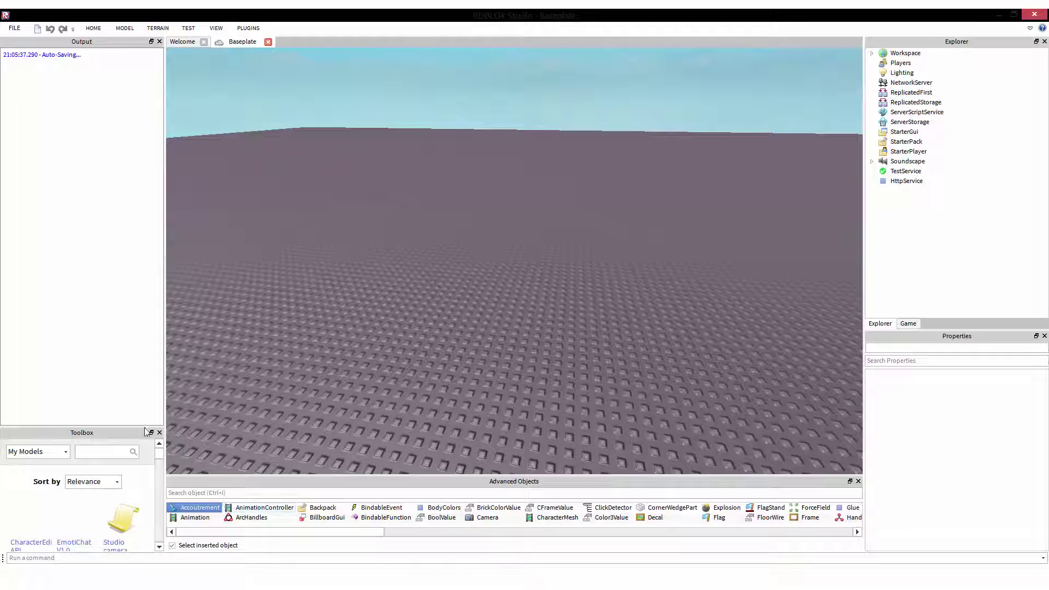
drag(140, 426, 159, 300)
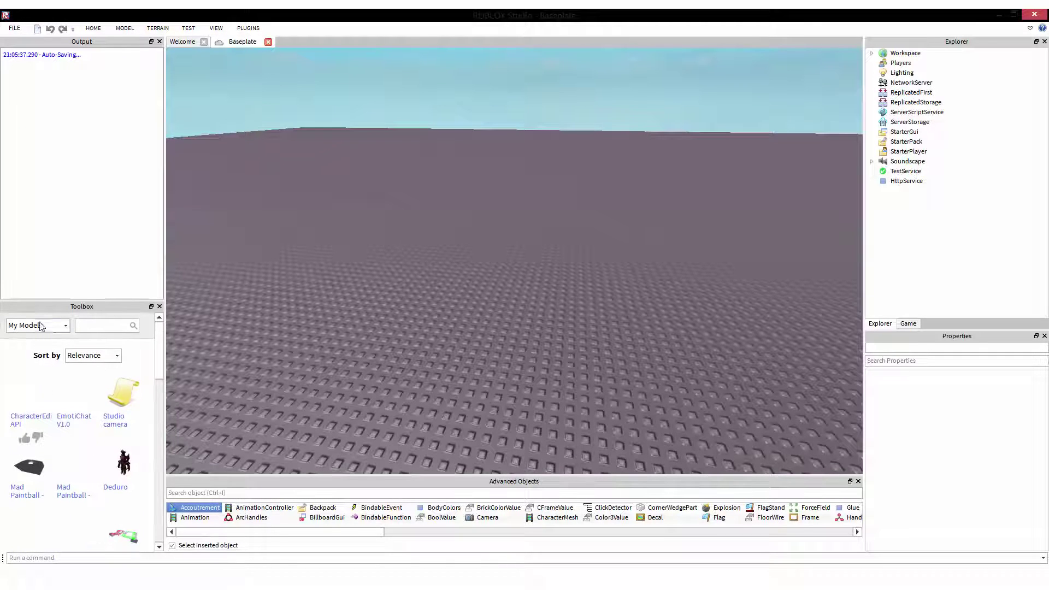
- List My Models in the Toolbox and insert the Speed Run Kit model into the place
click(63, 326)
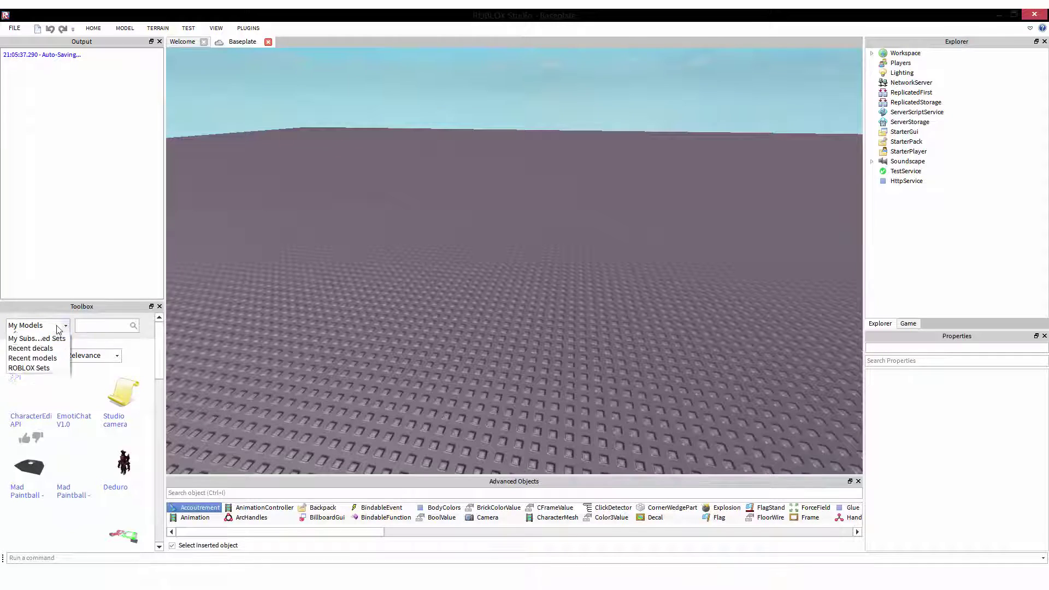
click(52, 331)
click(52, 328)
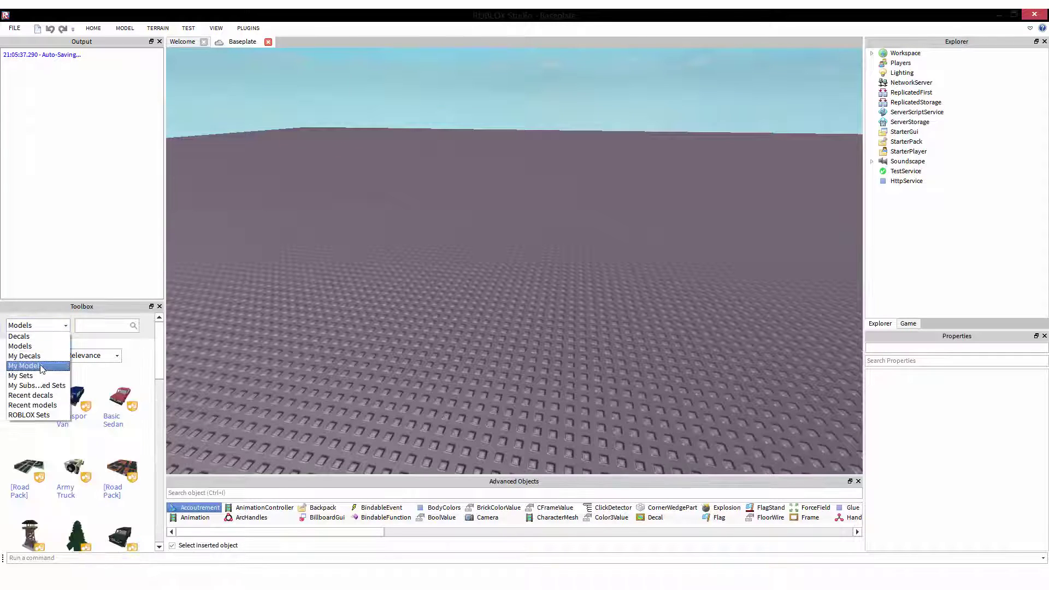
click(34, 365)
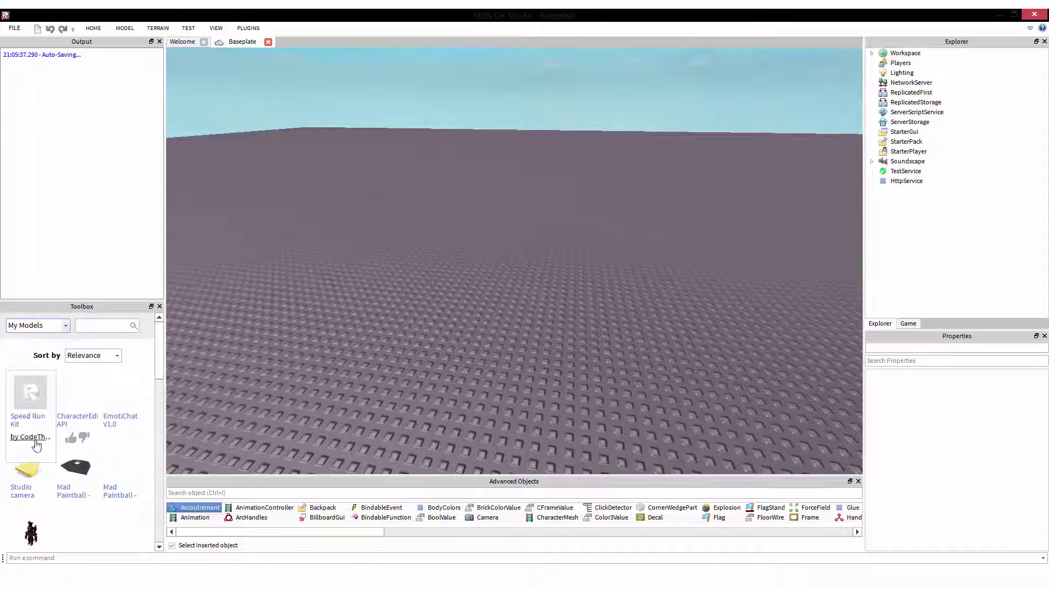
drag(119, 301, 119, 407)
click(547, 324)
right_drag(546, 323, 415, 324)
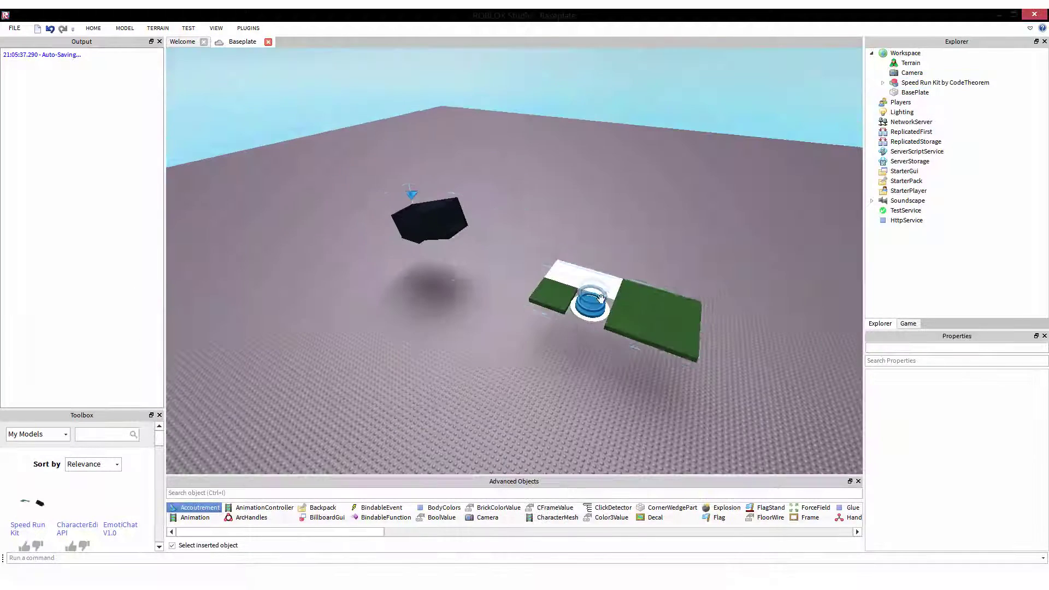
- Move the inserted Speed Run Kit down so it rests on the baseplate, and inspect its parts
drag(606, 291, 600, 366)
right_drag(599, 376, 793, 413)
click(601, 376)
scroll(602, 376, up, 3)
scroll(602, 376, up, 2)
scroll(603, 376, down, 2)
right_drag(597, 229, 404, 230)
scroll(503, 262, down, 3)
right_drag(504, 263, 503, 262)
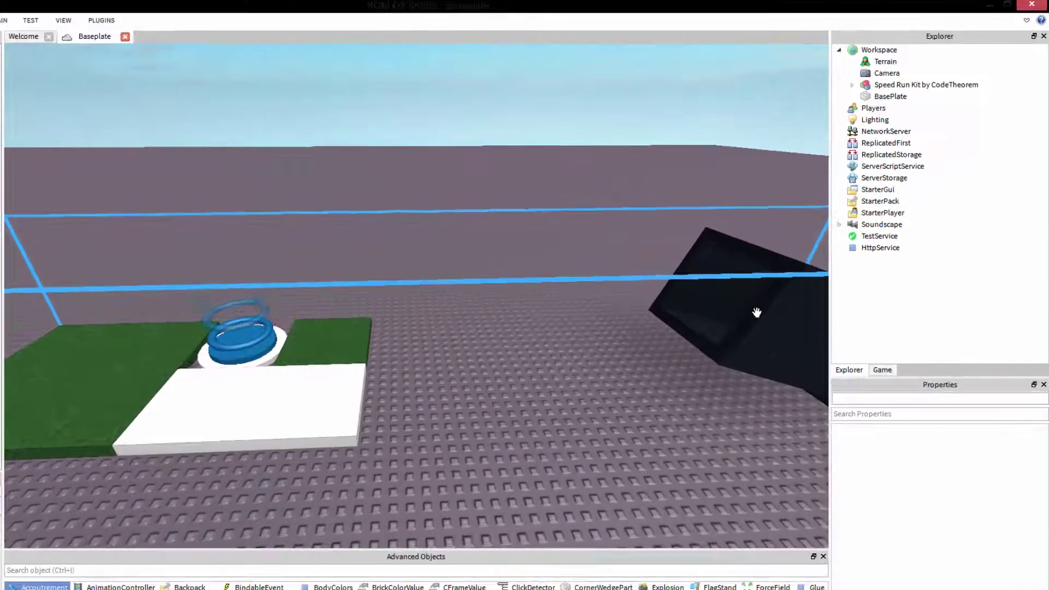
- Expand the Speed Run Kit model in the object tree and open its README script
click(806, 270)
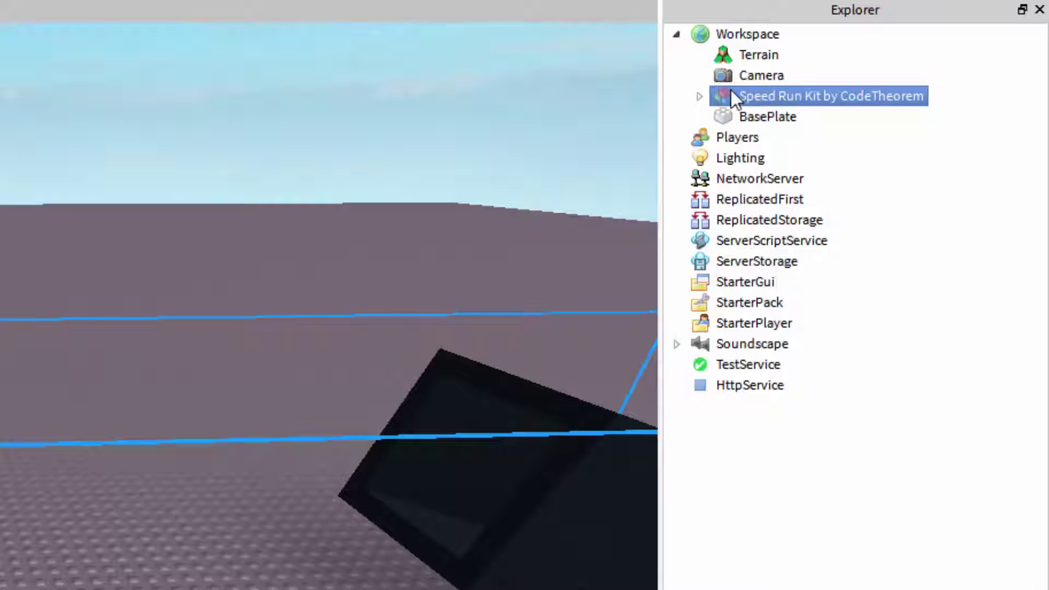
click(699, 97)
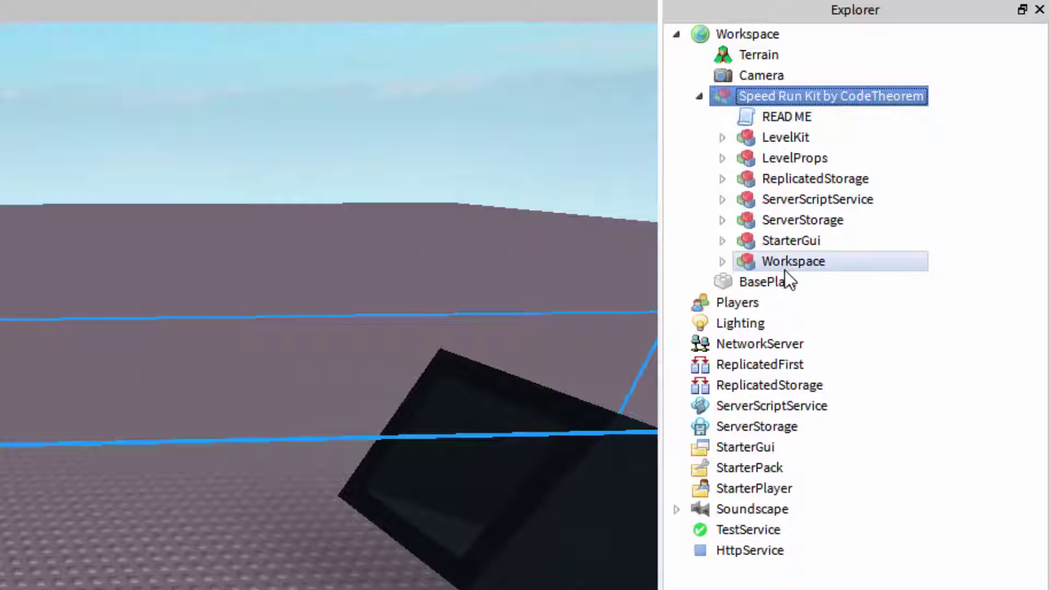
double_click(791, 114)
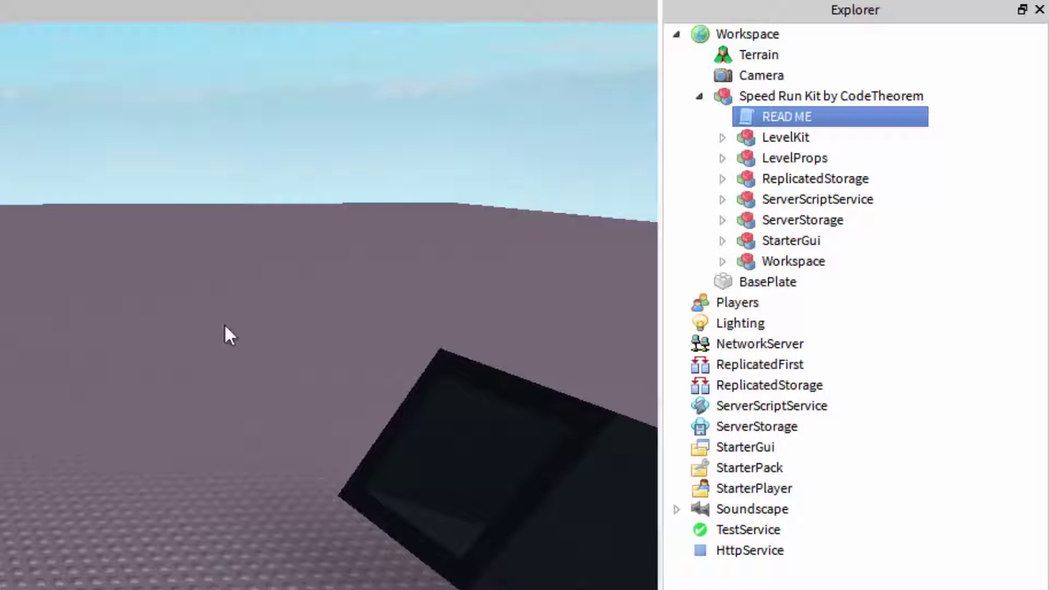
- Expand the LevelKit model, select it and focus the camera on it to examine the level pieces
click(726, 133)
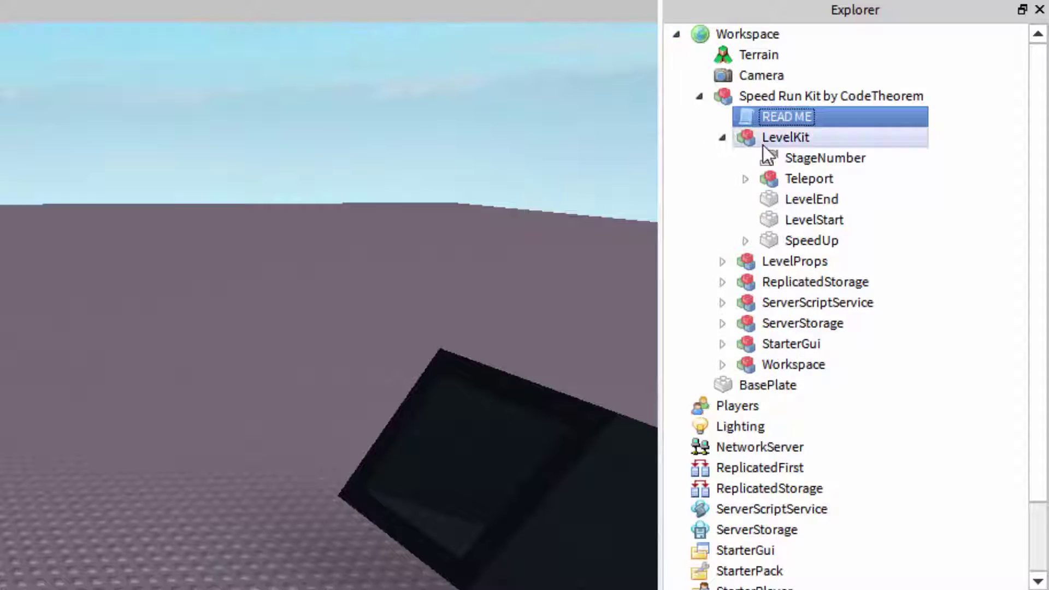
click(763, 145)
key(f)
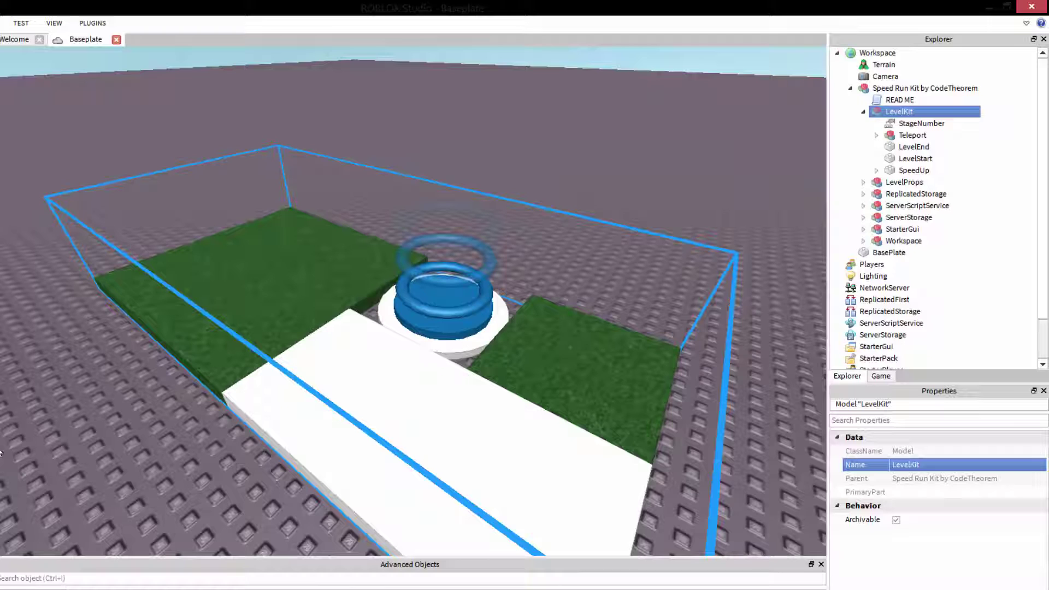
right_drag(451, 201, 453, 202)
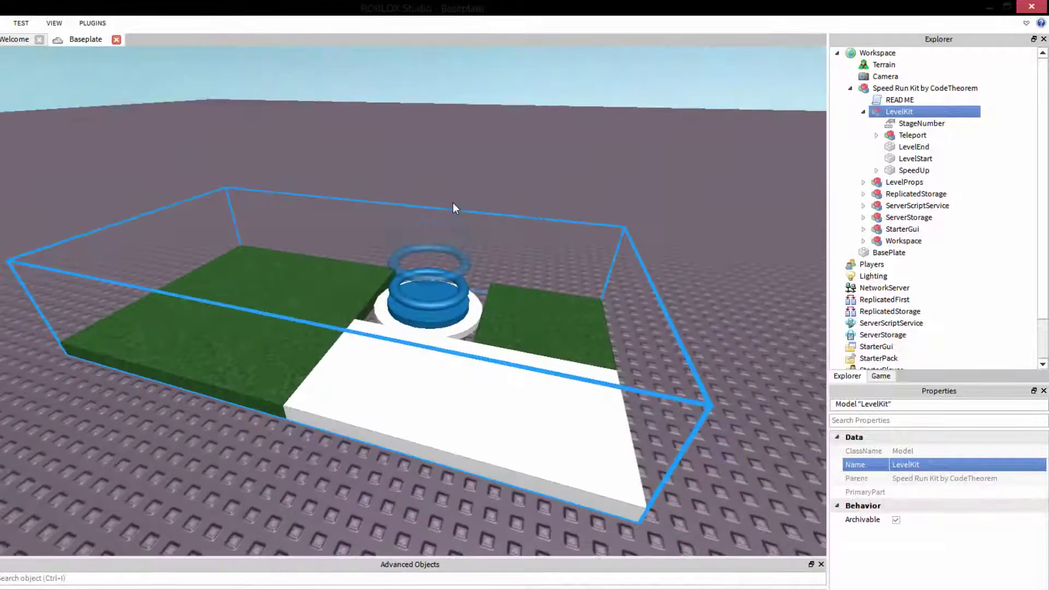
scroll(452, 202, down, 2)
scroll(413, 431, up, 1)
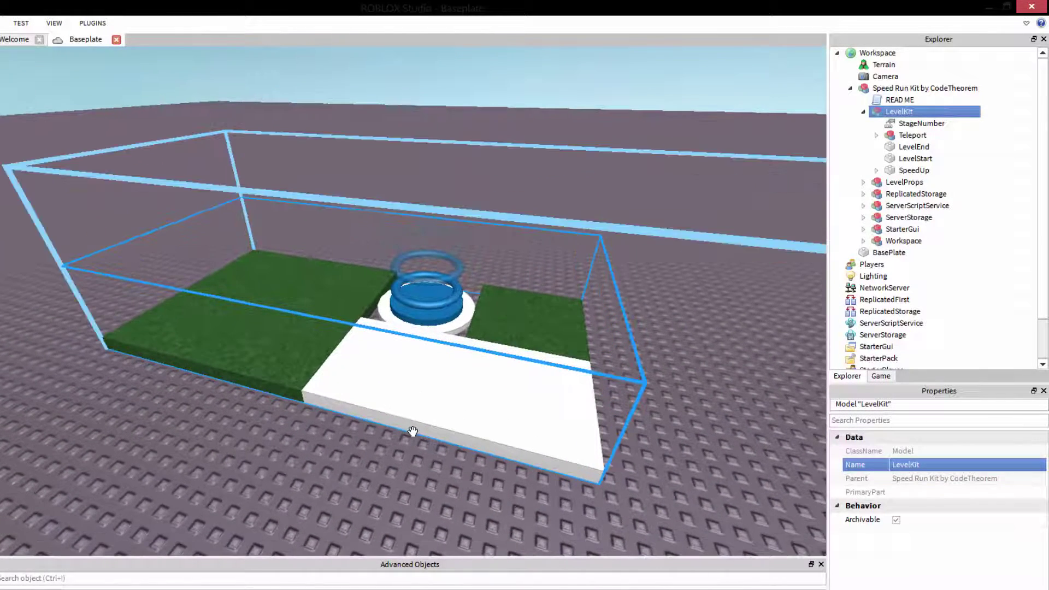
- Set the value of LevelKit's StageNumber to 2
click(921, 123)
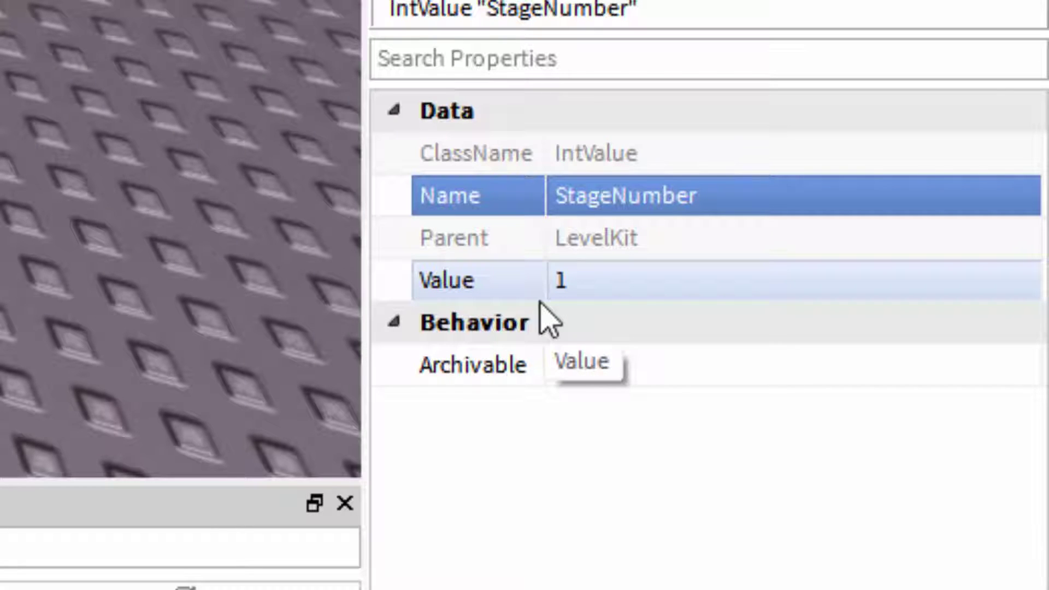
click(643, 295)
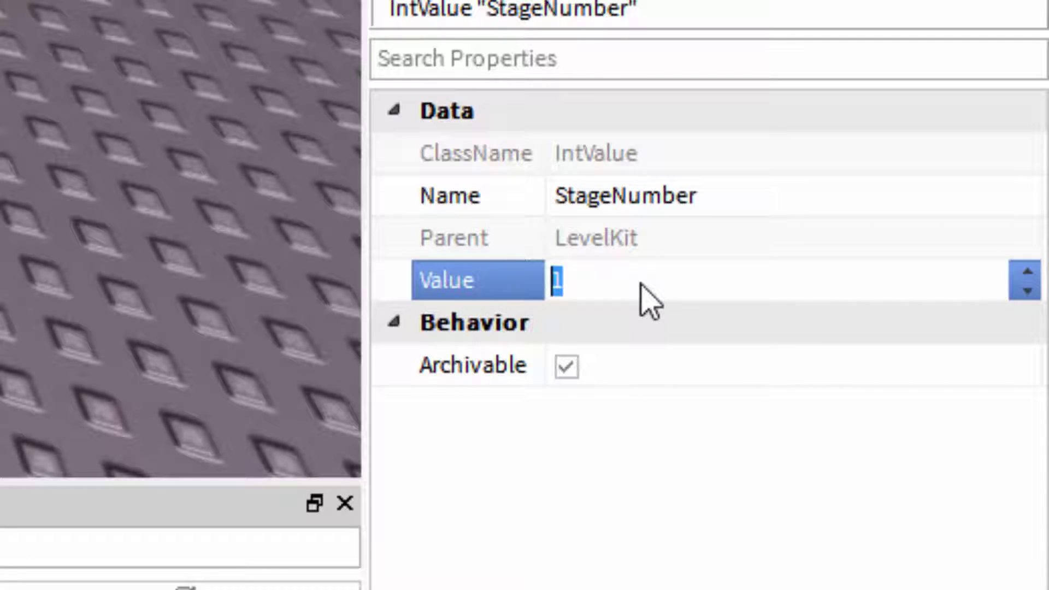
text(2)
key(Return)
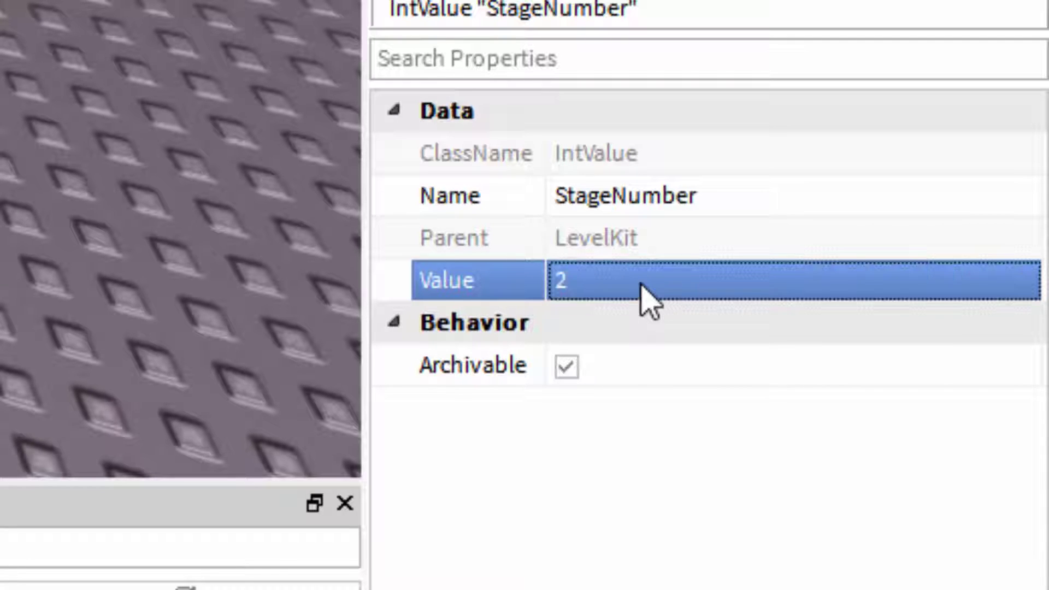
- Set the value of LevelKit's StageNumber to 4
click(643, 284)
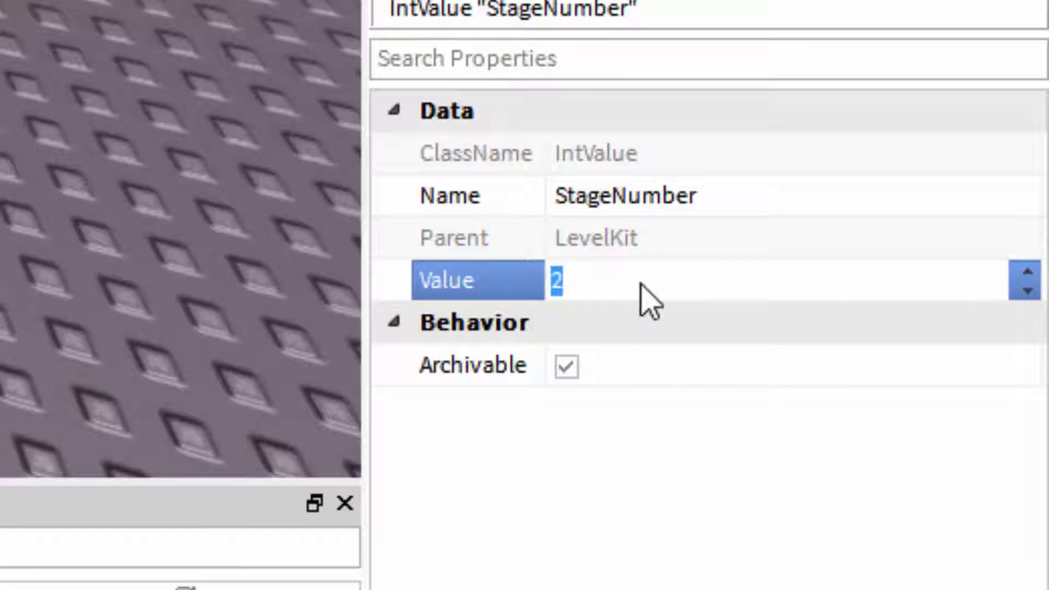
key(BackSpace)
text(4)
key(Return)
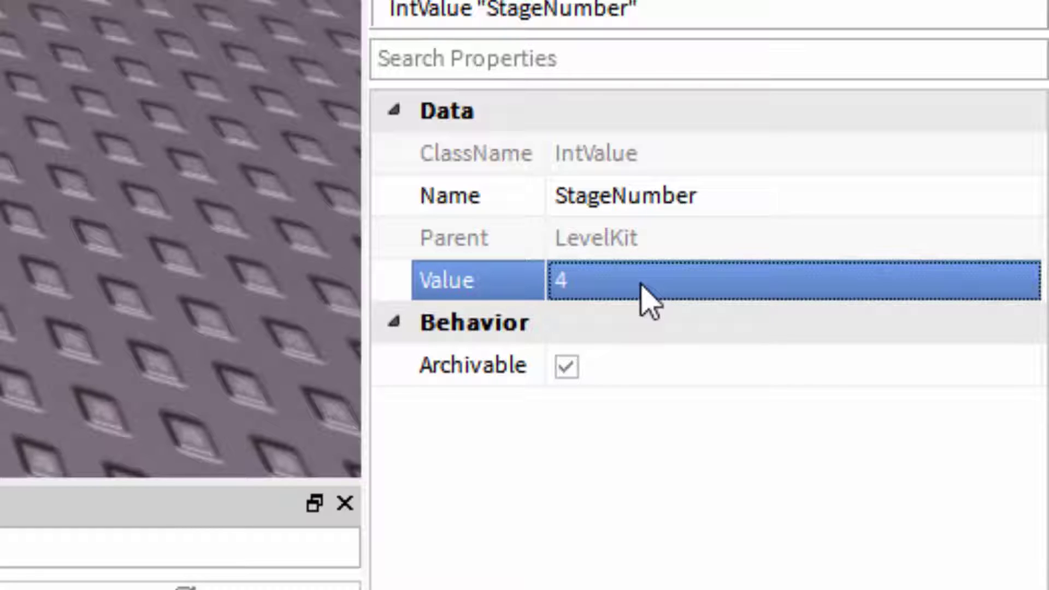
- Set the StageNumber value back to 1
click(643, 284)
text(1)
key(Return)
- Select LevelKit's Teleport model and examine the teleporter from several angles
click(912, 135)
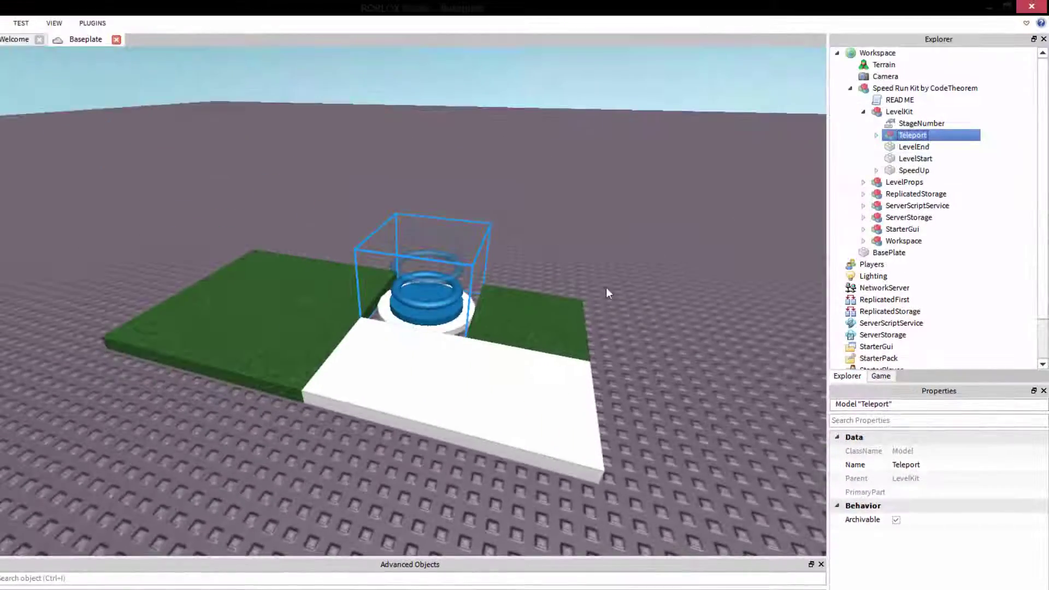
mouse_move(606, 290)
right_down()
mouse_move(596, 284)
mouse_move(618, 292)
right_up()
click(21, 23)
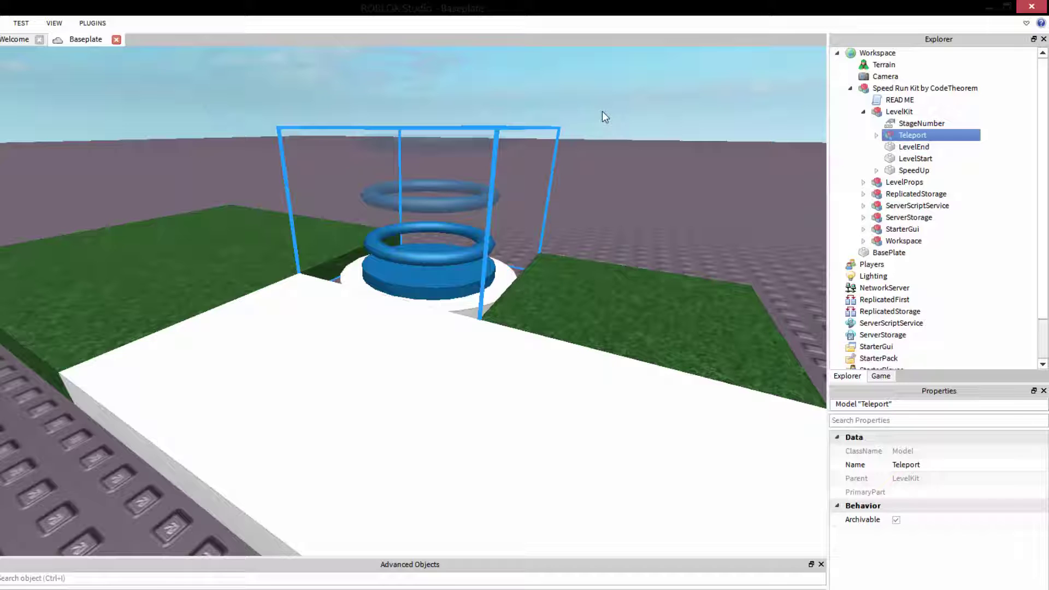
right_drag(603, 112, 386, 206)
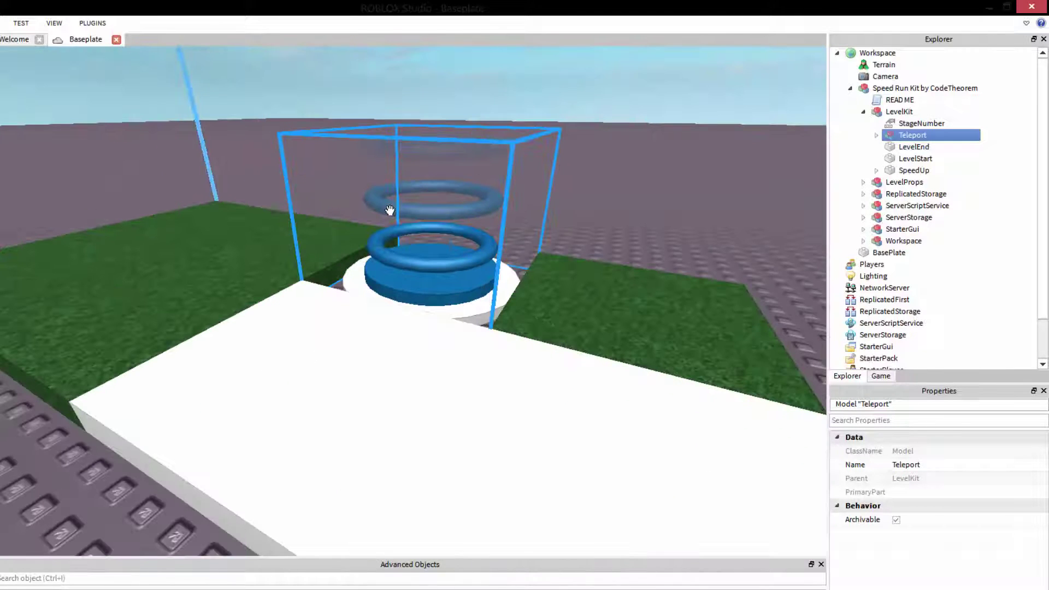
scroll(386, 206, down, 3)
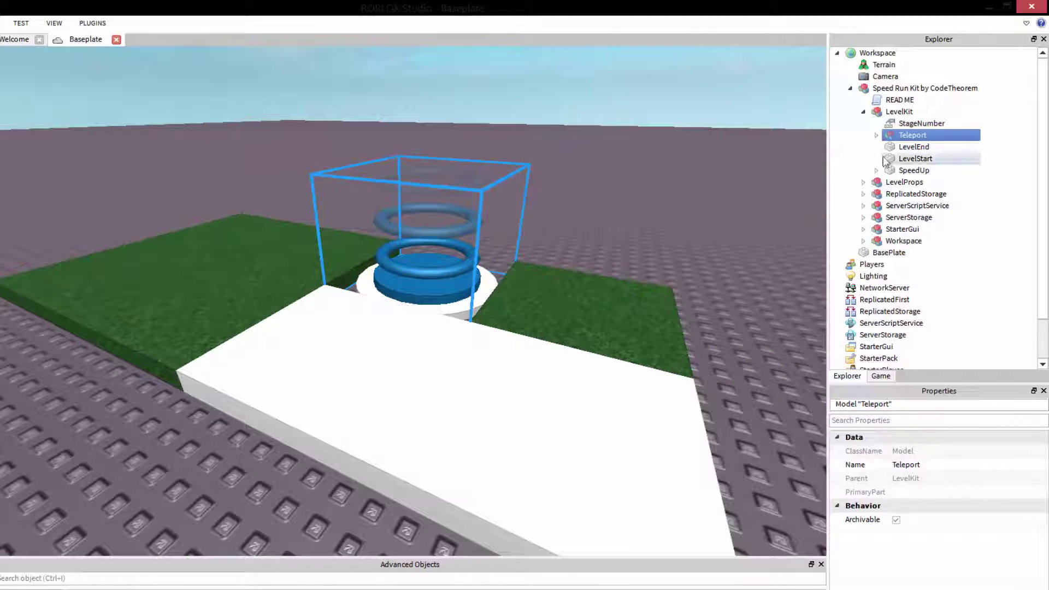
- Select the LevelEnd part and focus the camera on it to examine its place beside the teleporter
click(899, 148)
key(f)
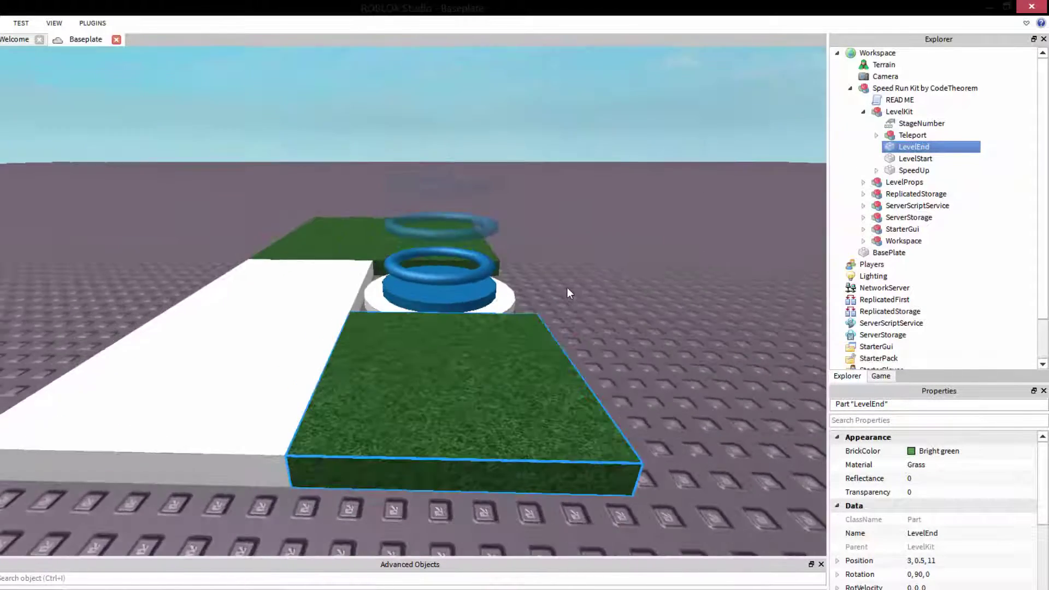
right_drag(431, 350, 502, 386)
scroll(501, 387, down, 1)
scroll(493, 384, up, 1)
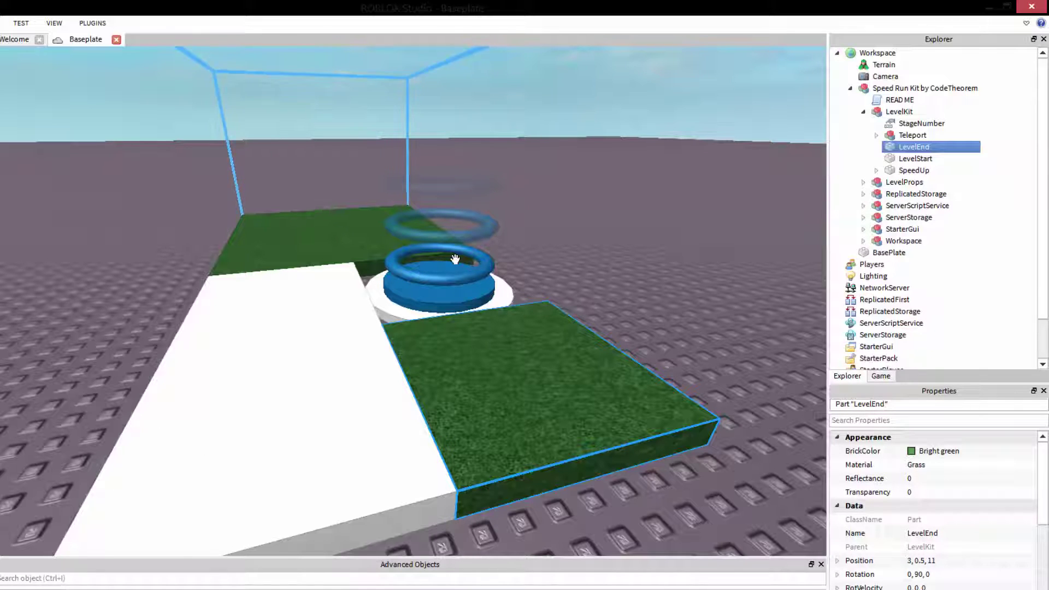
right_drag(554, 288, 555, 288)
- Select the LevelStart part and focus the camera on it to examine the starting platform
click(915, 158)
key(f)
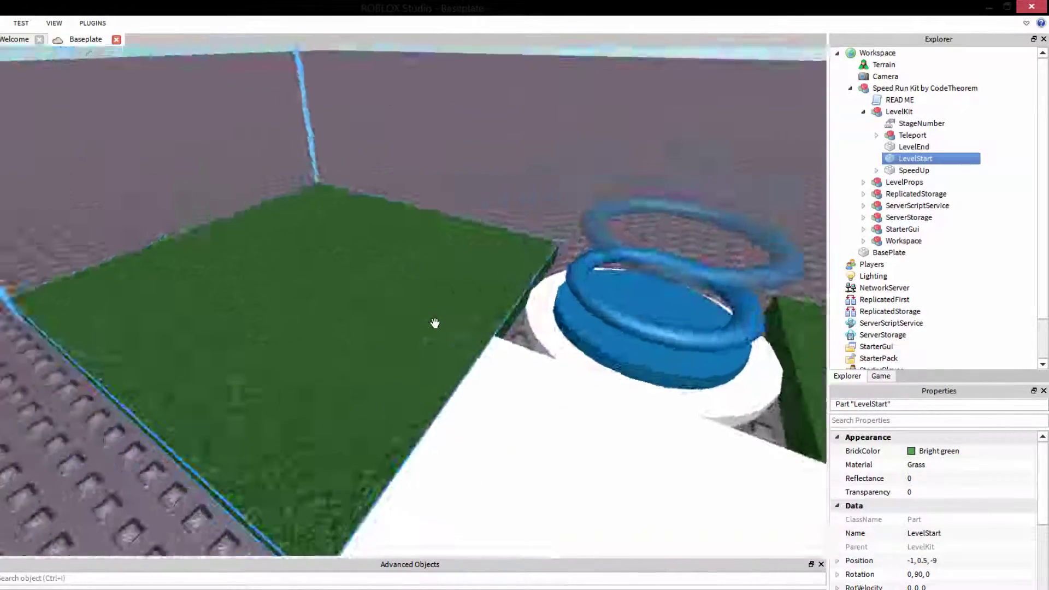
right_drag(435, 323, 399, 257)
scroll(385, 281, up, 2)
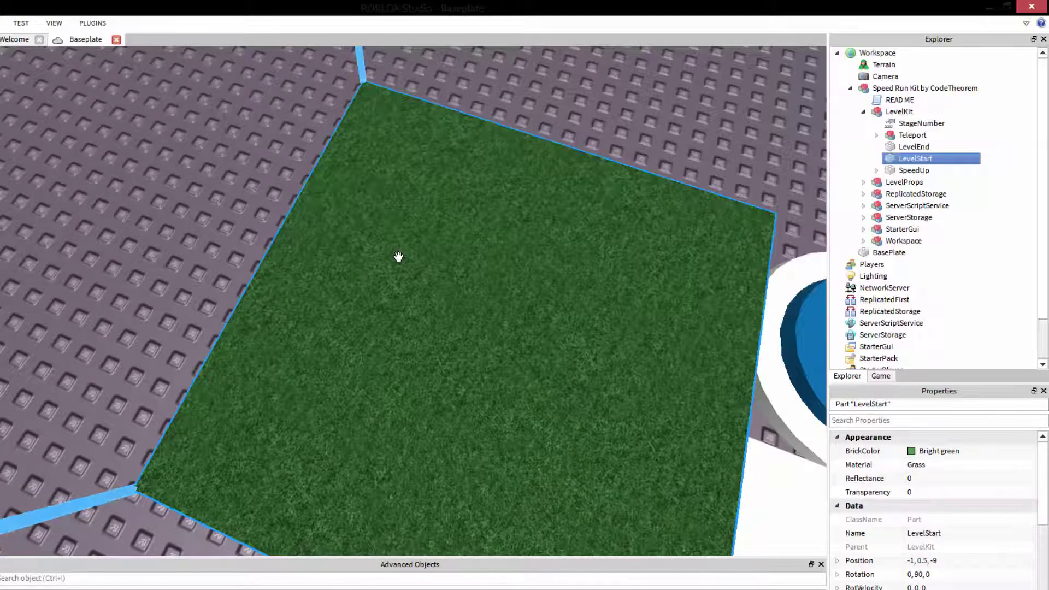
right_drag(399, 257, 368, 332)
- Select the white SpeedUp part, examine it, and show the properties of the Speed value inside it
click(446, 342)
scroll(368, 331, up, 3)
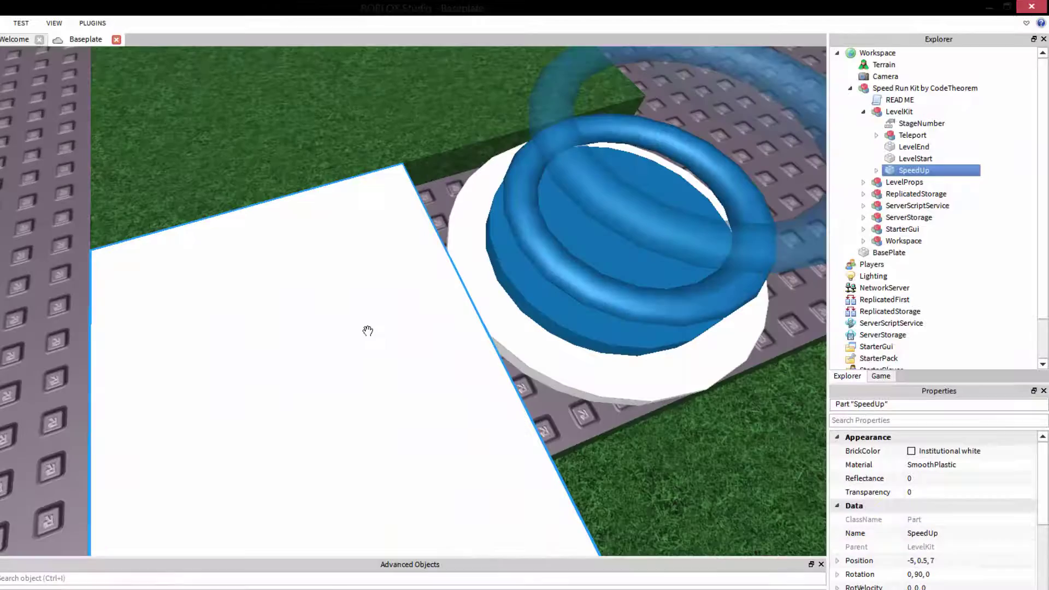
scroll(372, 329, down, 3)
scroll(372, 328, up, 2)
right_drag(377, 327, 371, 329)
scroll(372, 327, down, 3)
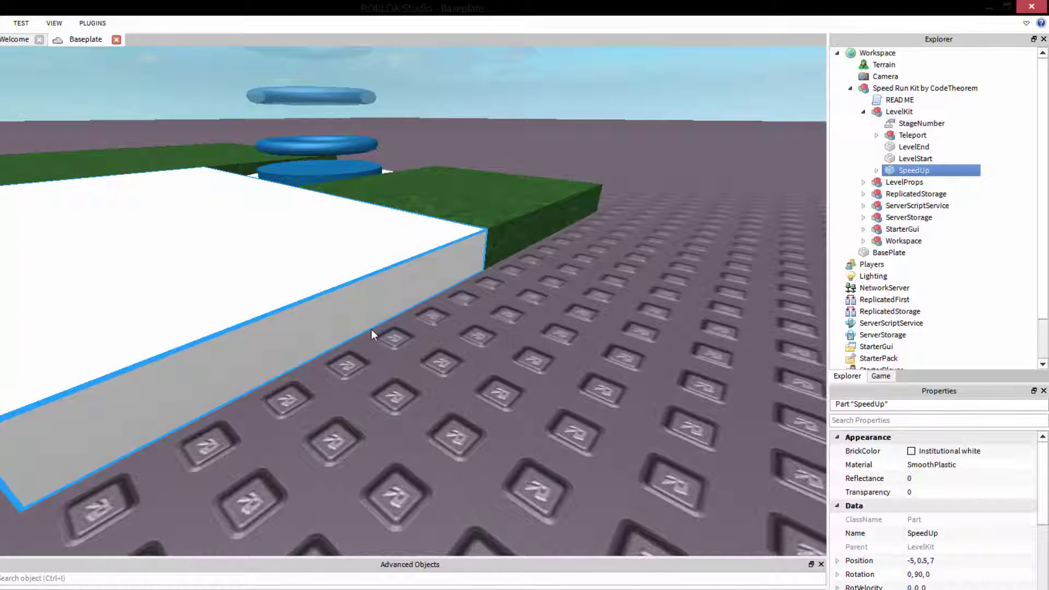
click(877, 170)
click(907, 183)
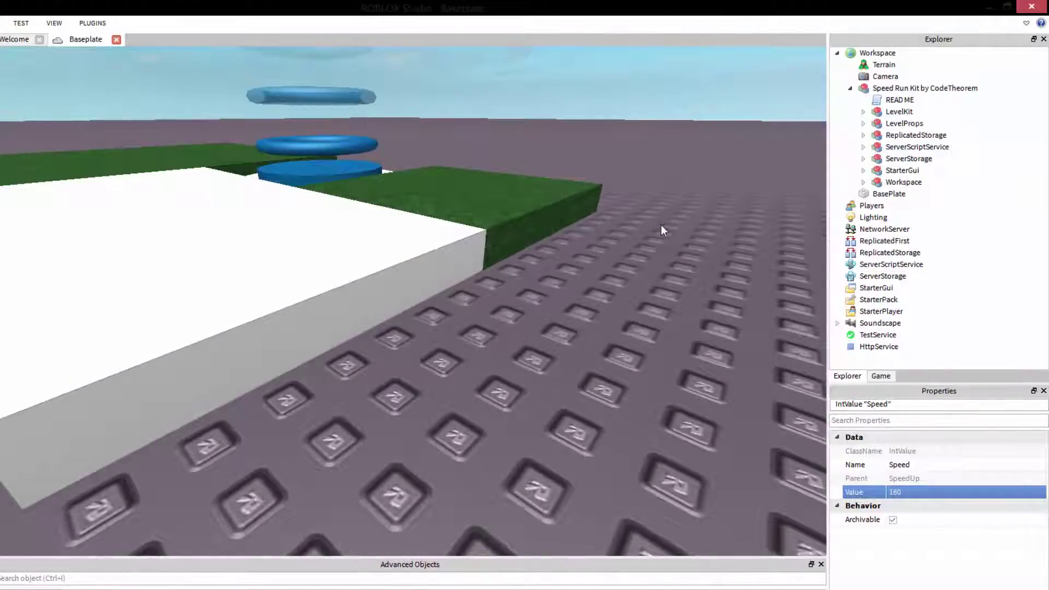
- Expand the kit's LevelProps model and examine the black cannon it contains
right_drag(661, 225, 677, 200)
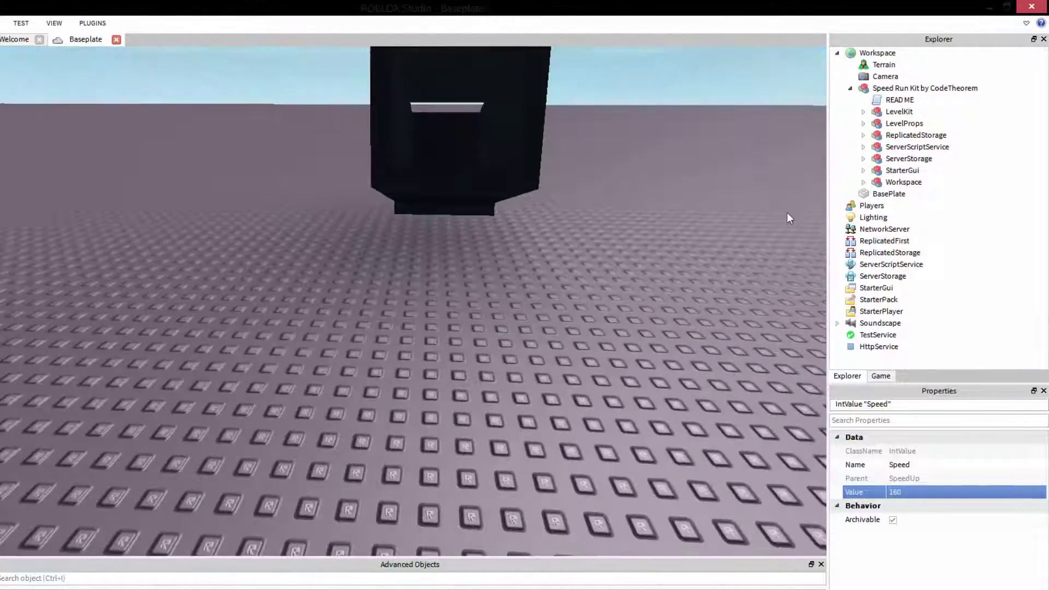
click(863, 123)
right_drag(575, 239, 545, 253)
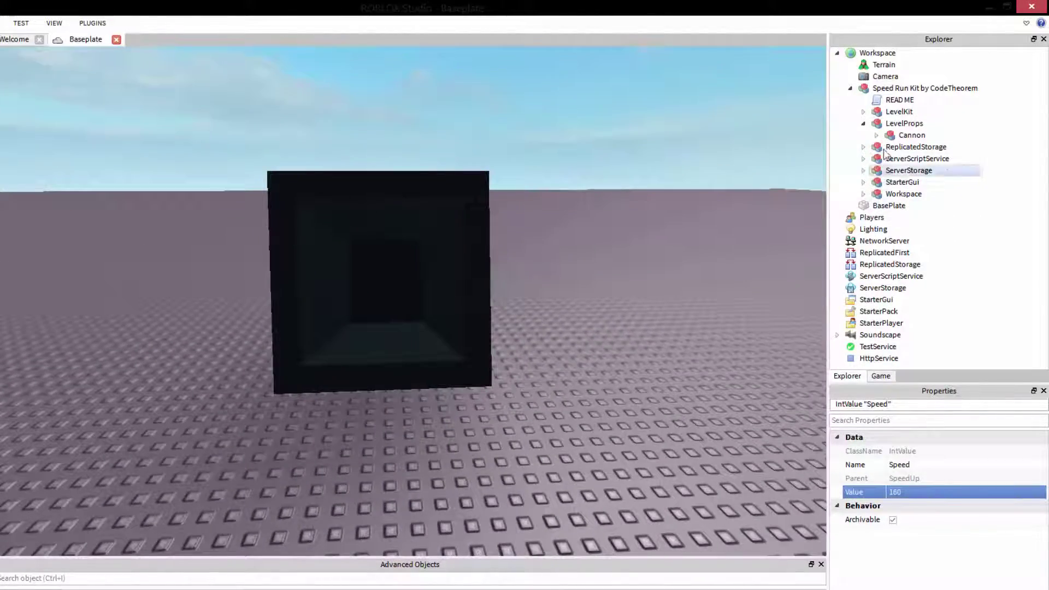
- Examine the cannon's contents, including the properties of its Power value and the contents of its GoIn part
click(877, 135)
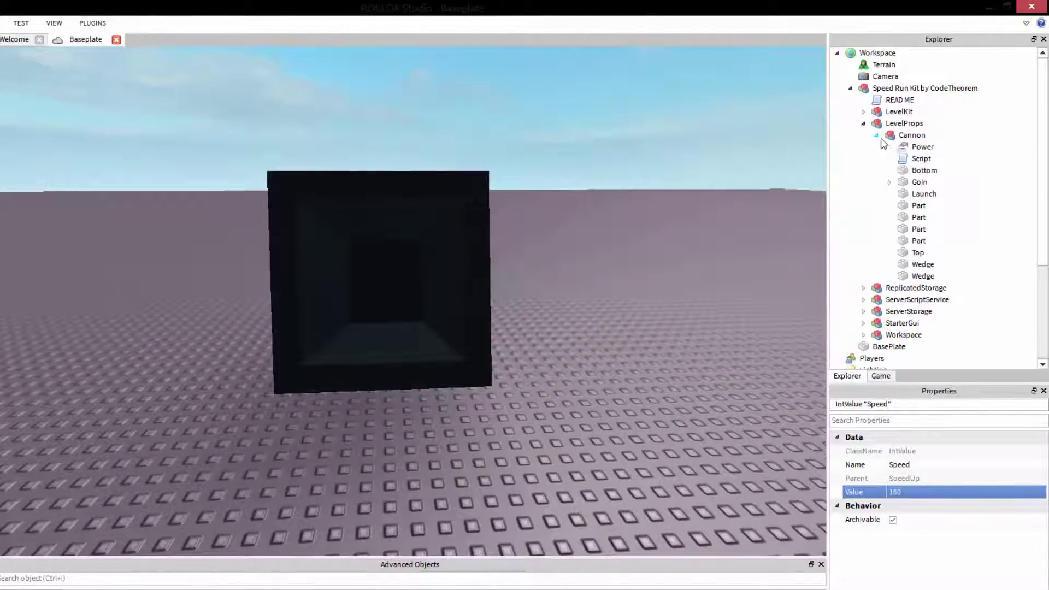
click(916, 146)
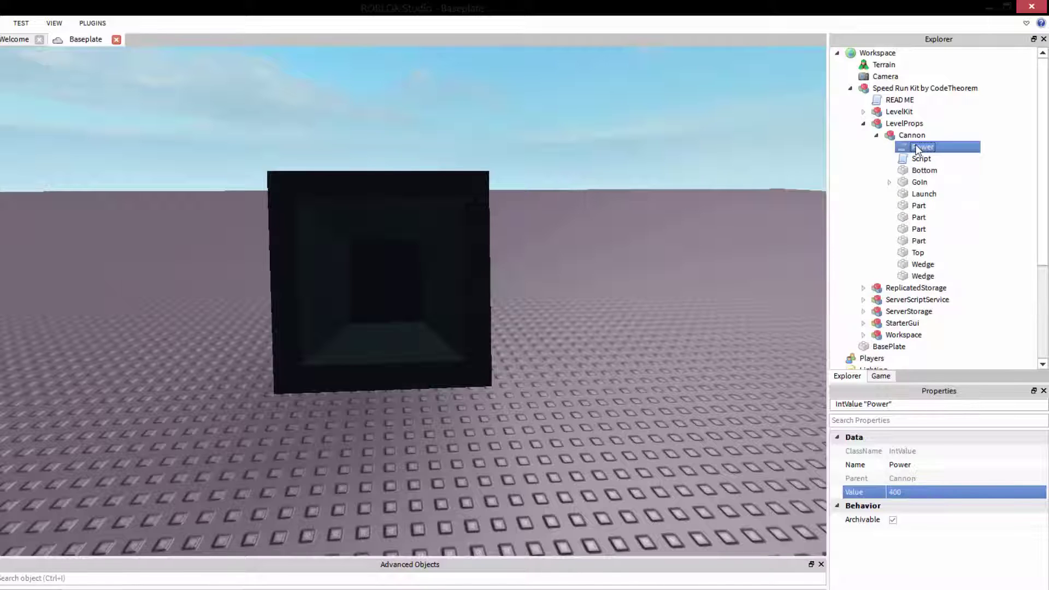
click(890, 182)
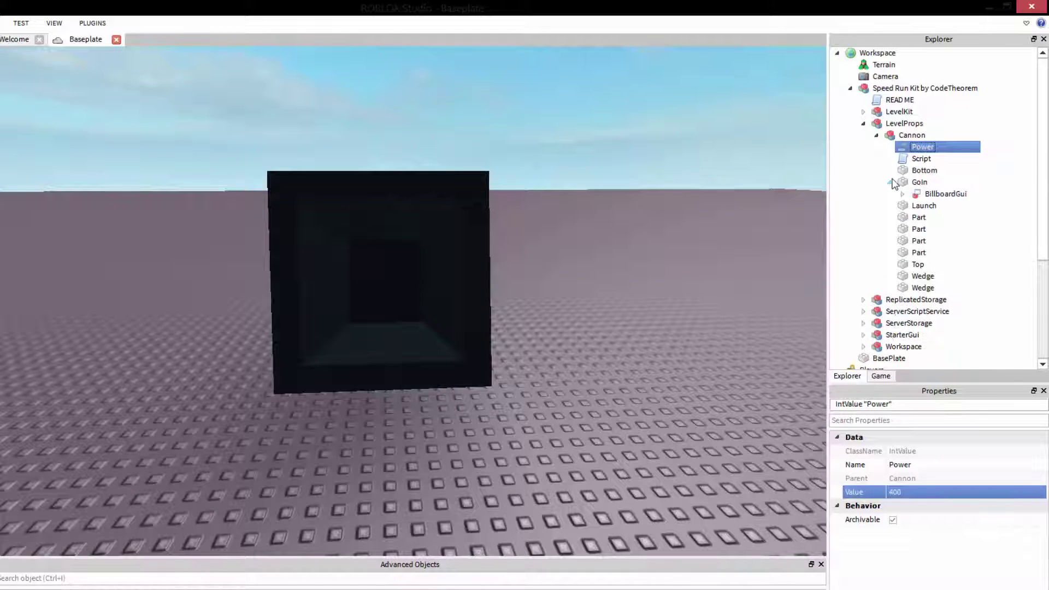
click(890, 182)
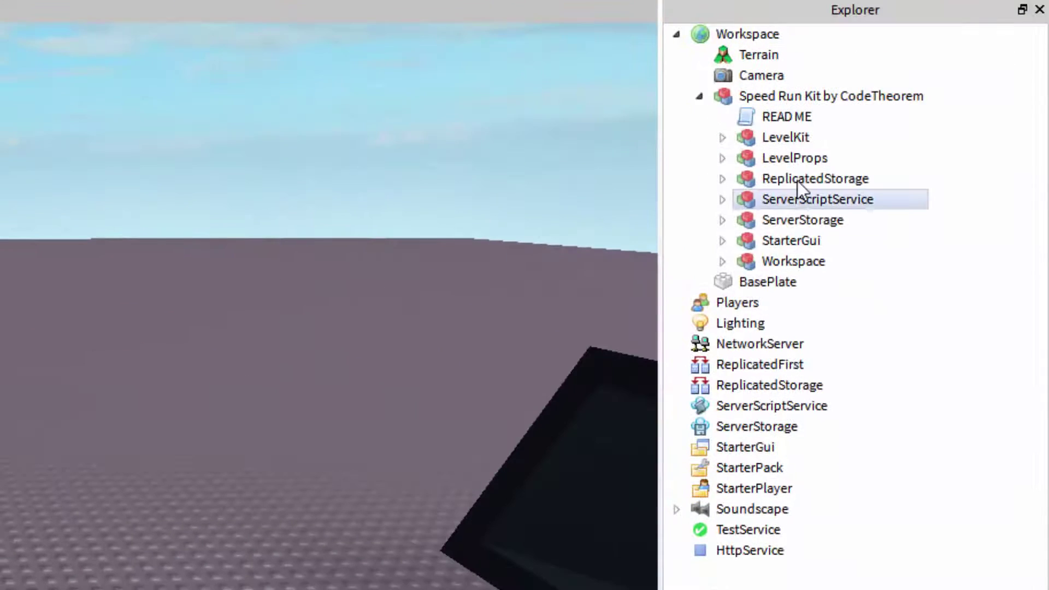
- Review the kit's models named after services, from ReplicatedStorage to Workspace, and compare them with the place's own top-level services
click(798, 181)
click(813, 204)
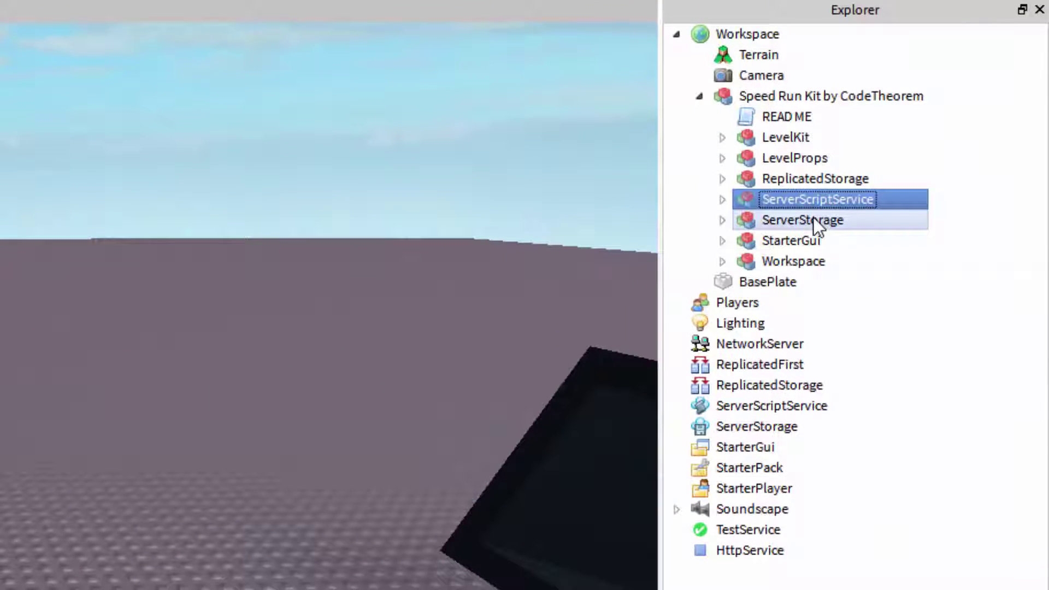
click(813, 218)
click(814, 238)
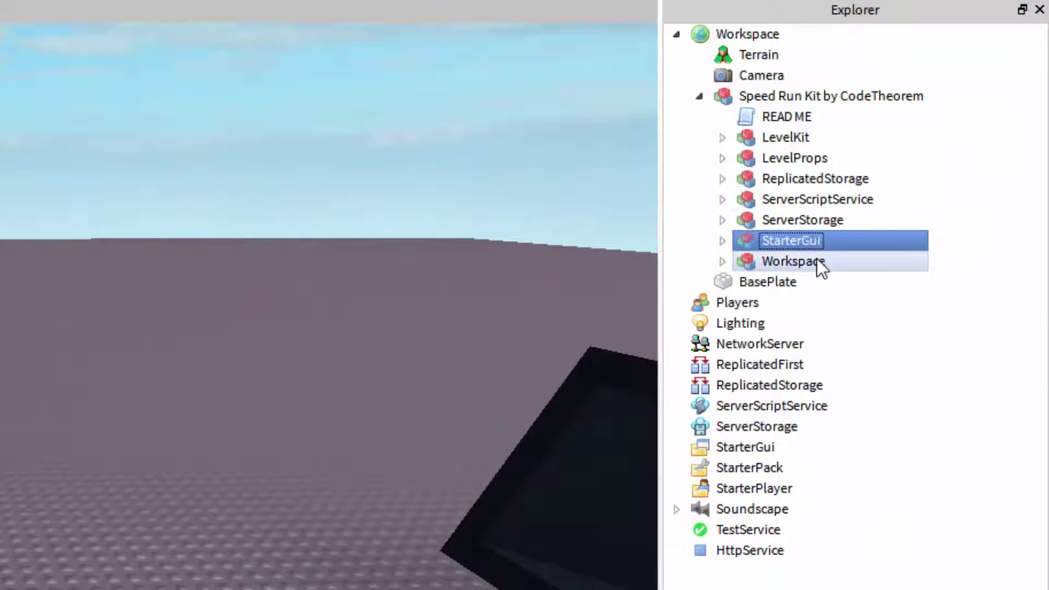
click(818, 261)
click(795, 178)
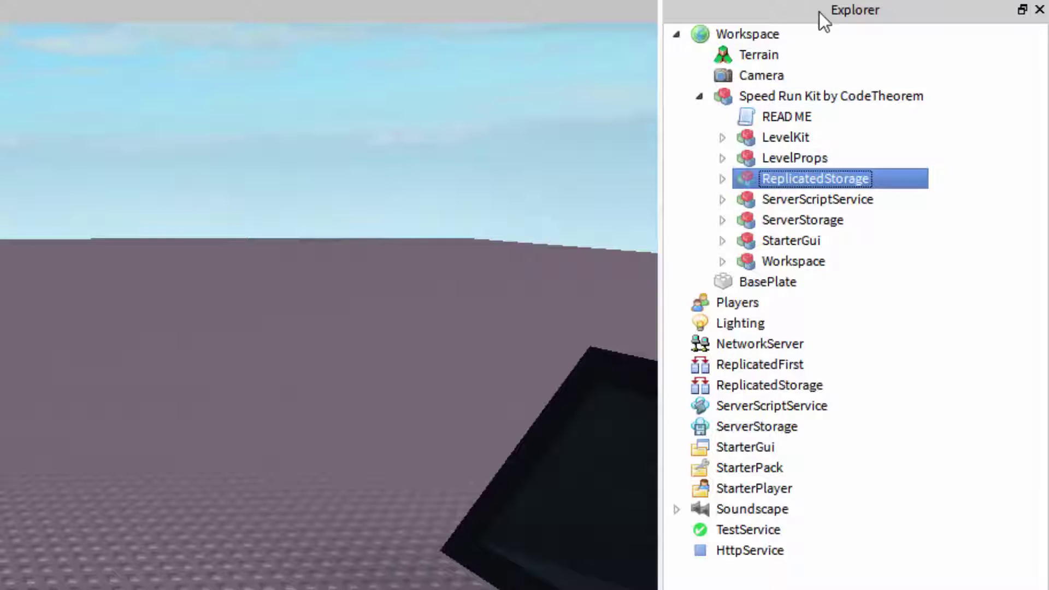
click(680, 48)
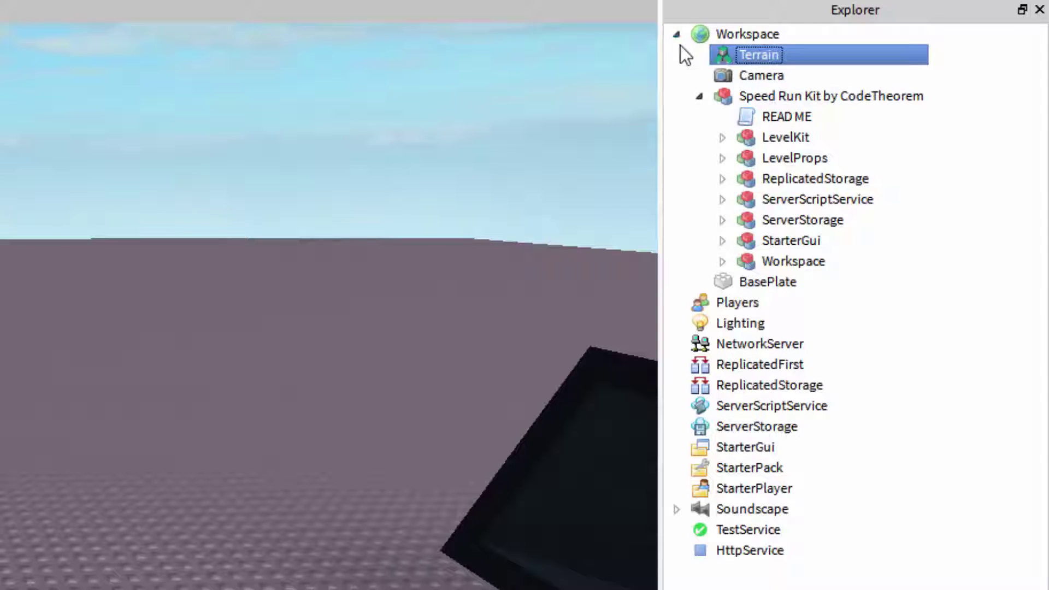
click(676, 34)
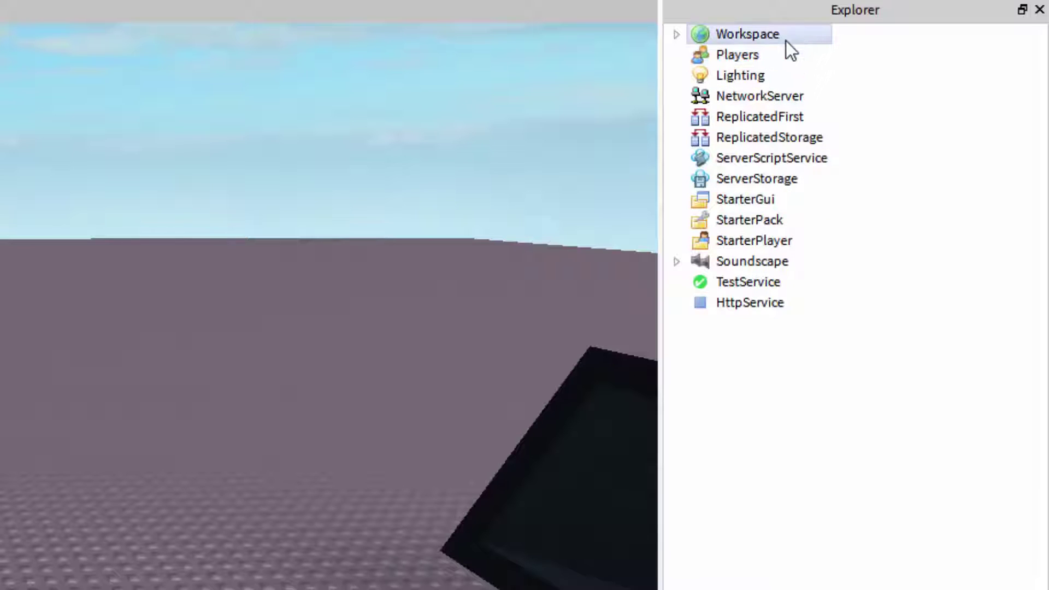
click(676, 34)
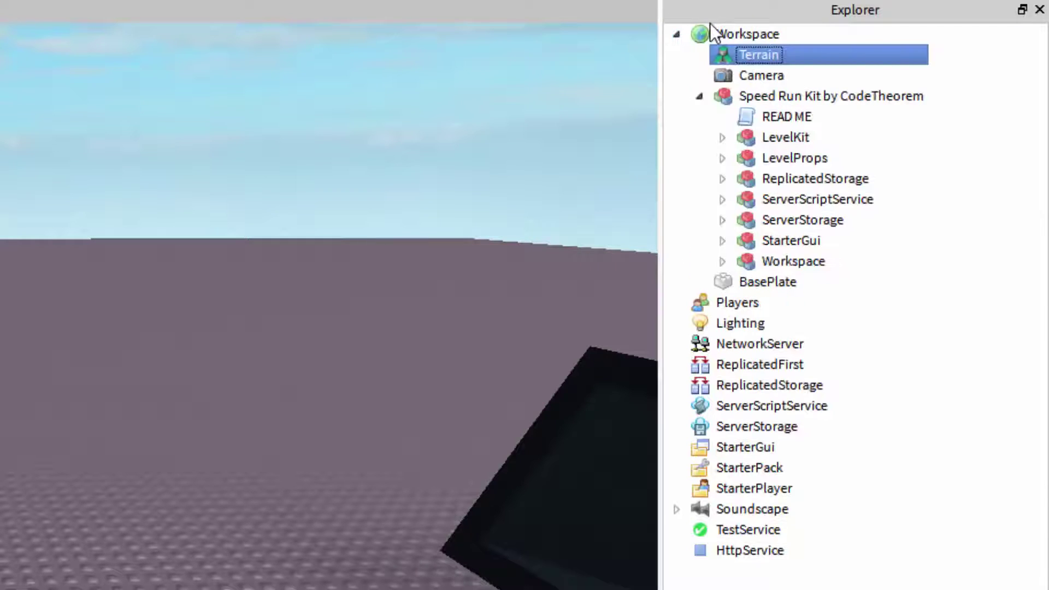
- Move SpeedRun_ReplicatedData and SpeedRun_ReplicatedRemotes from the kit's ReplicatedStorage model into the place's ReplicatedStorage service
click(722, 179)
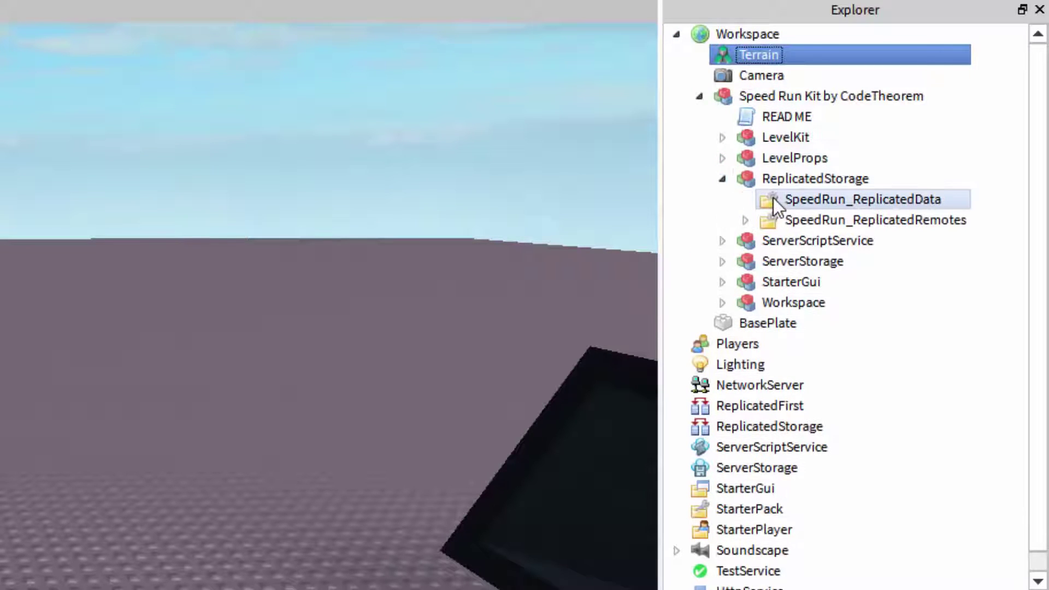
click(774, 200)
shift+click(776, 219)
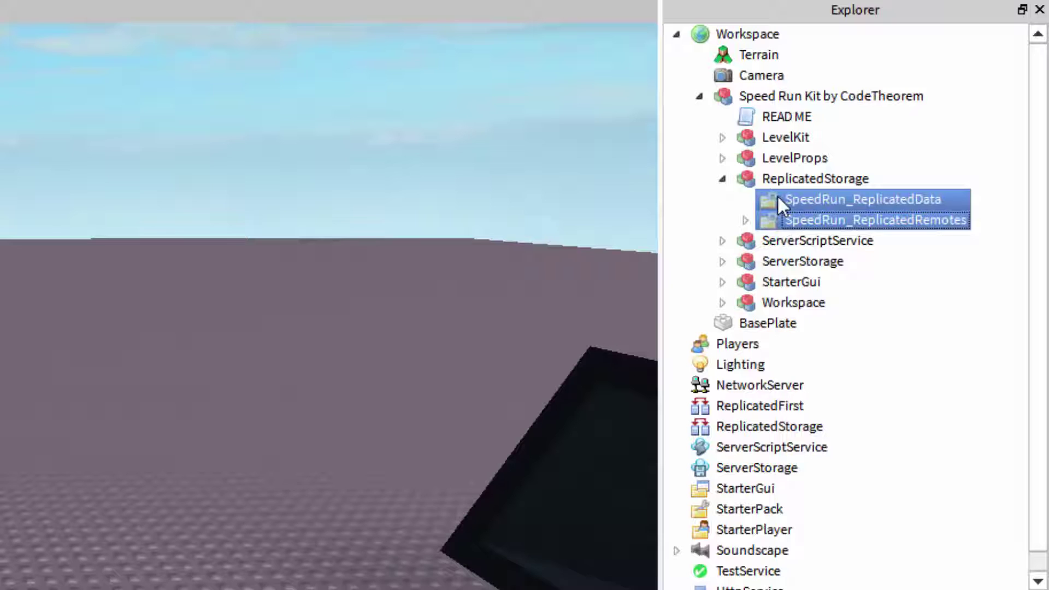
right_click(784, 208)
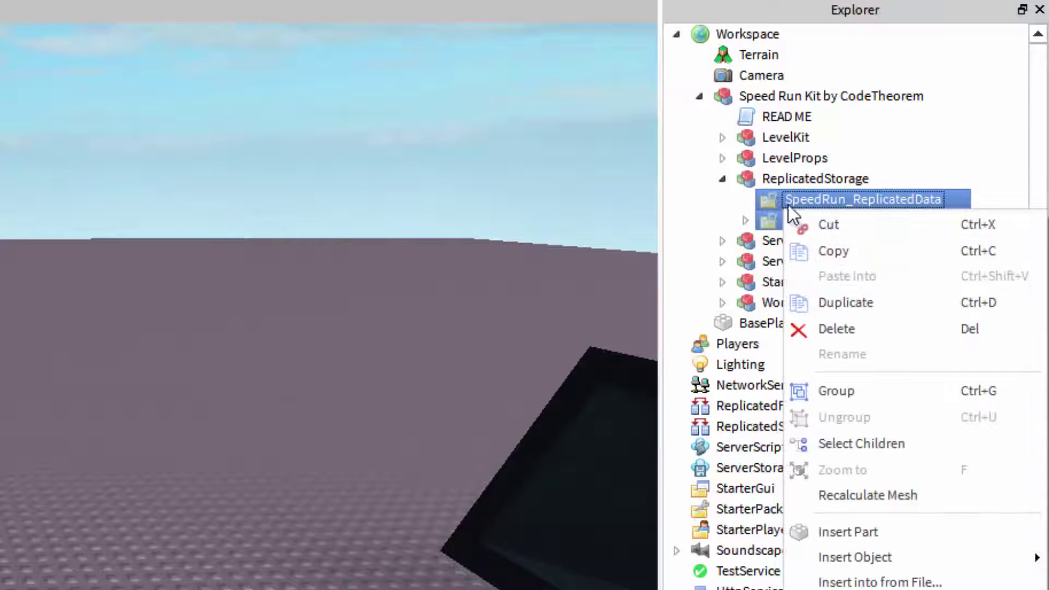
click(822, 226)
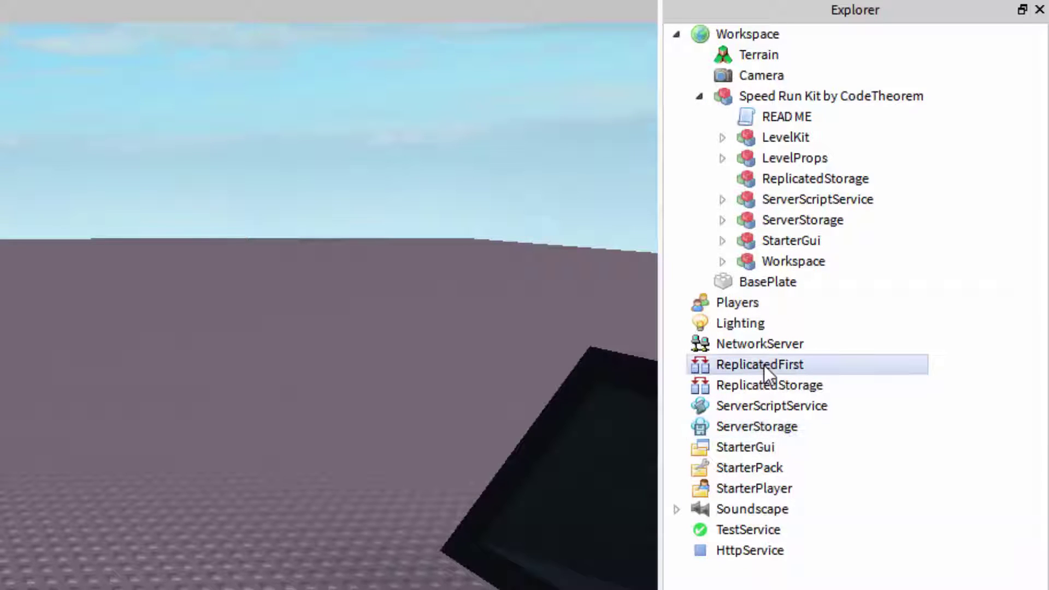
click(789, 383)
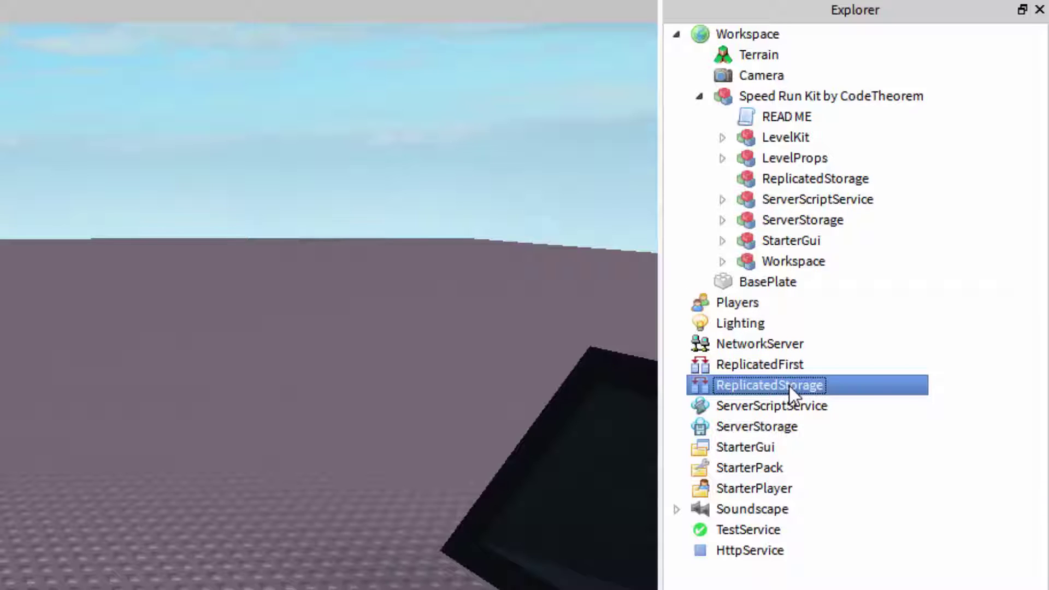
right_click(790, 386)
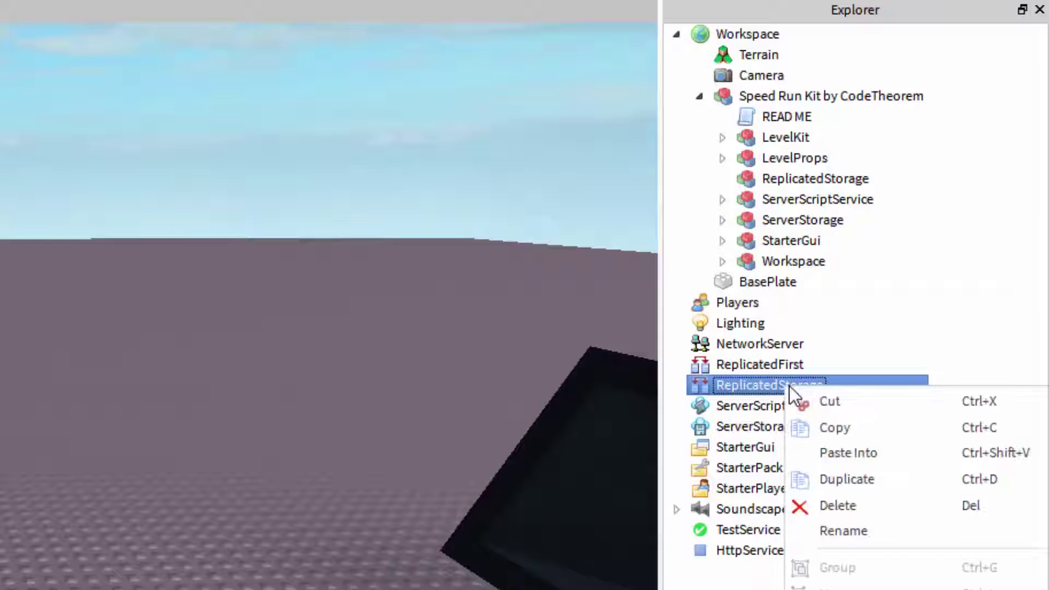
click(842, 454)
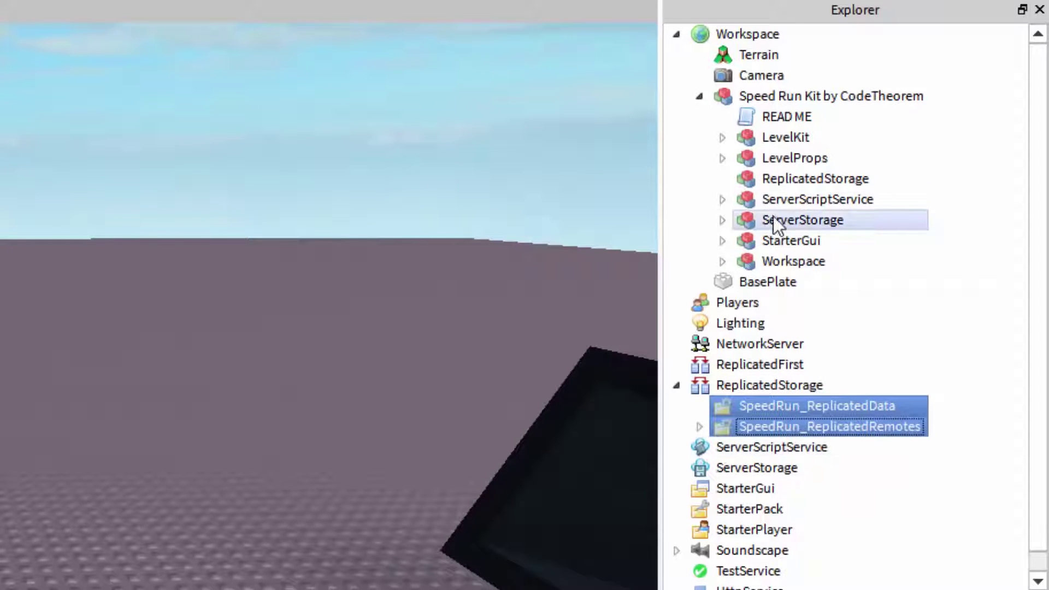
- Move SpeedRun_MainScript and SpeedRun_PlayerEnteredHandler from the kit's ServerScriptService model into the place's ServerScriptService
click(733, 201)
click(722, 200)
click(788, 221)
shift+click(799, 237)
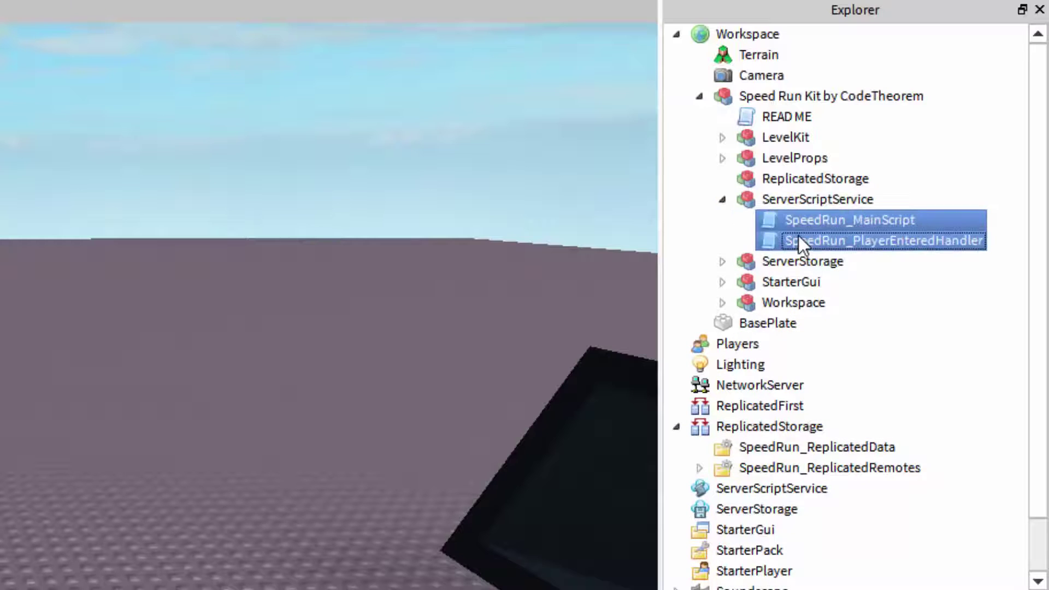
right_click(799, 238)
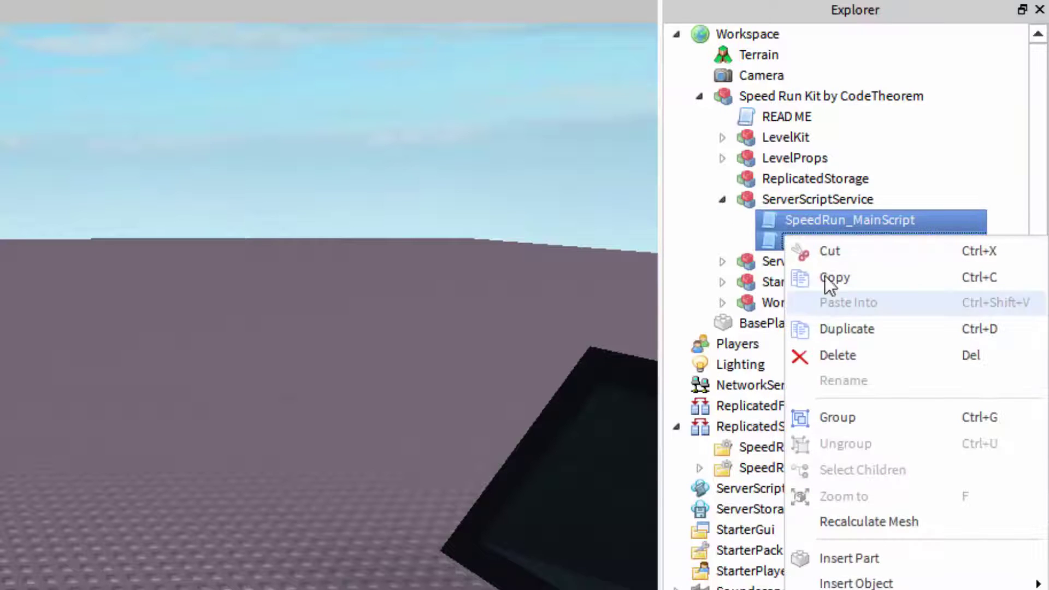
click(825, 251)
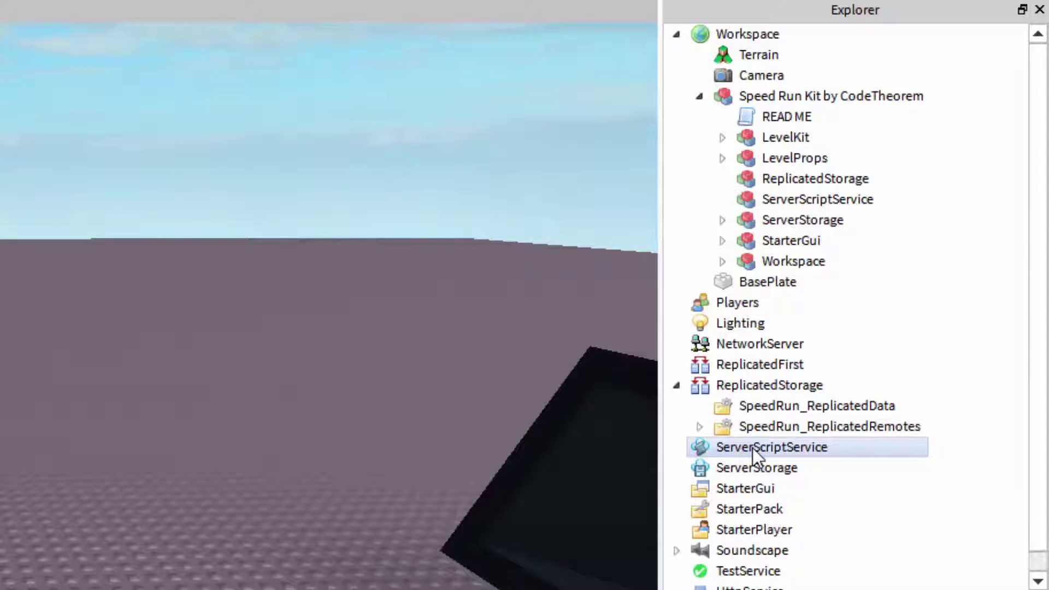
right_click(753, 449)
click(788, 513)
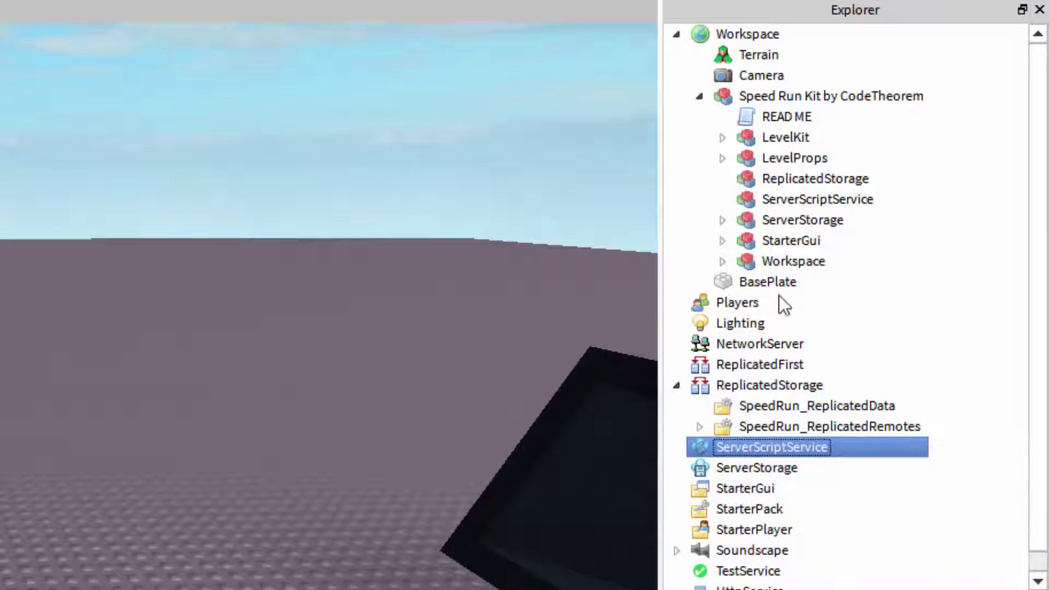
- Move SpeedRun_ServerData and SpeedRun_ServerRemotes from the kit's ServerStorage model into the place's ServerStorage service
click(722, 220)
click(787, 257)
shift+click(788, 241)
right_click(789, 241)
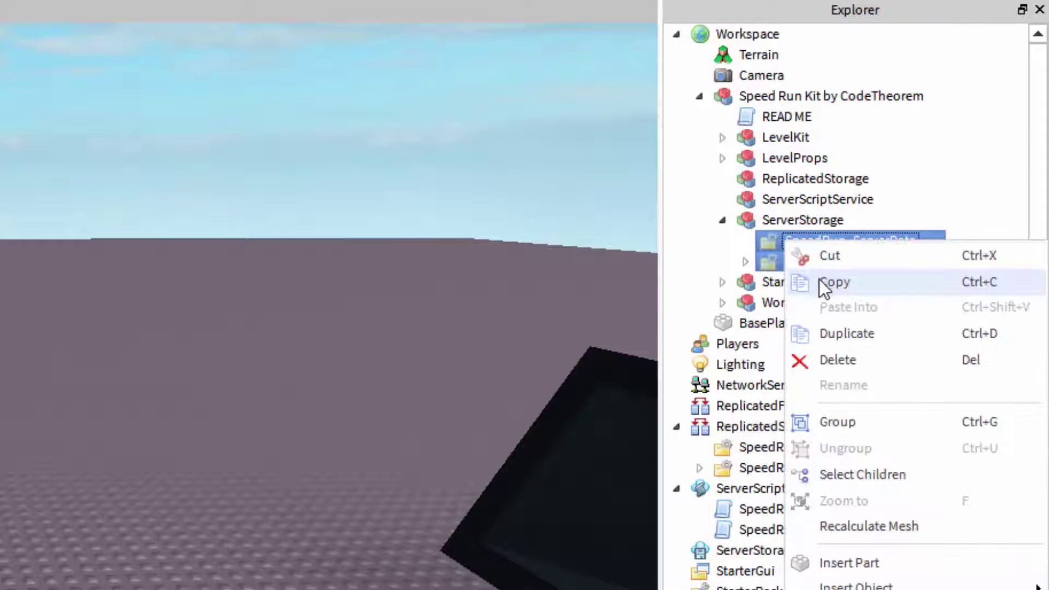
click(819, 281)
scroll(787, 338, down, 1)
right_click(745, 453)
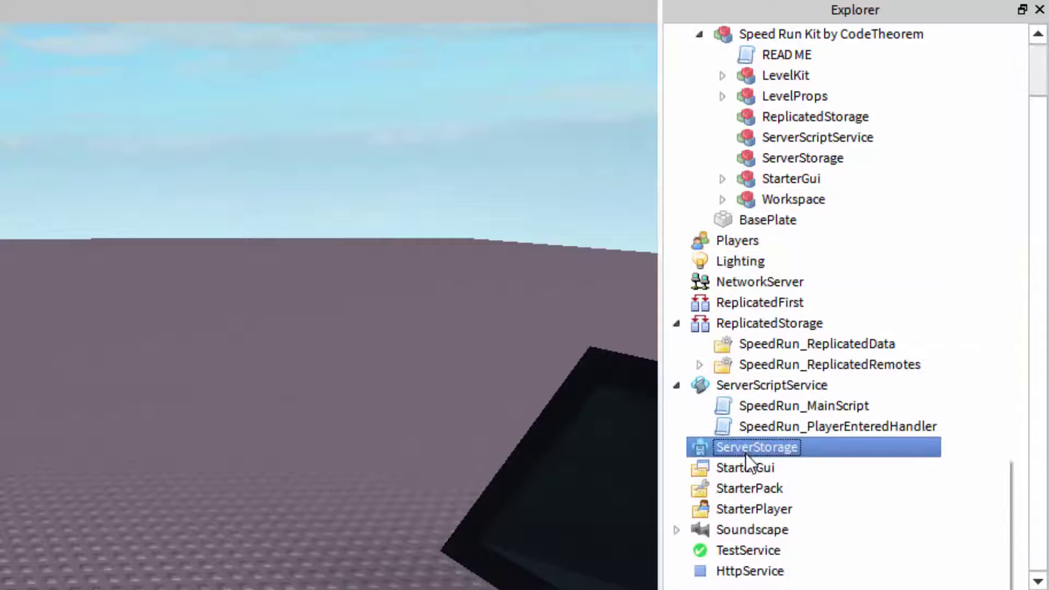
click(797, 522)
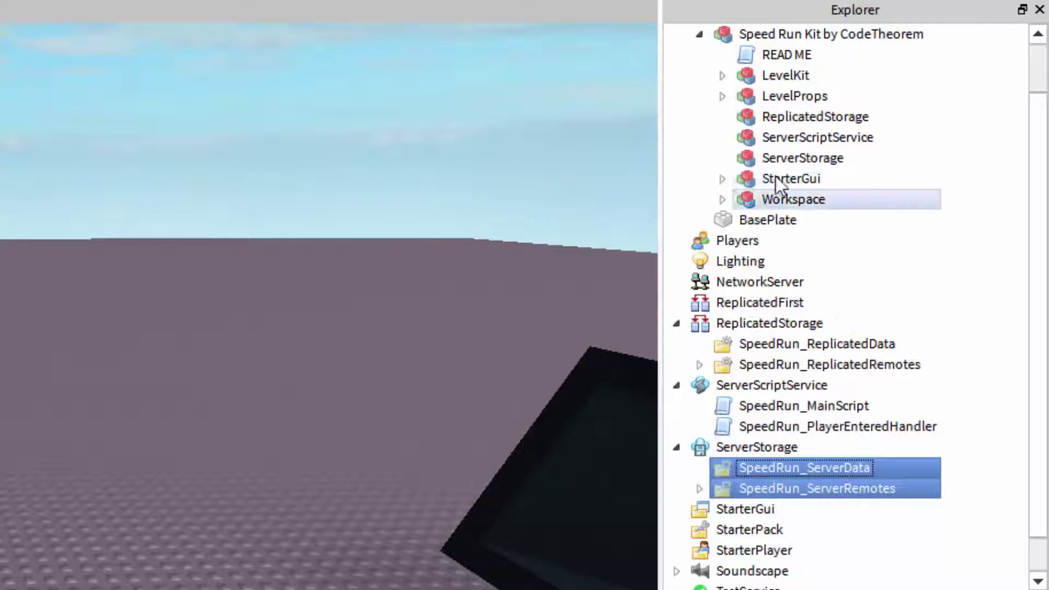
- Move SpeedRun_RemoveOnSpawnGui from the kit's StarterGui model into the place's StarterGui service
click(735, 179)
click(722, 179)
right_click(811, 200)
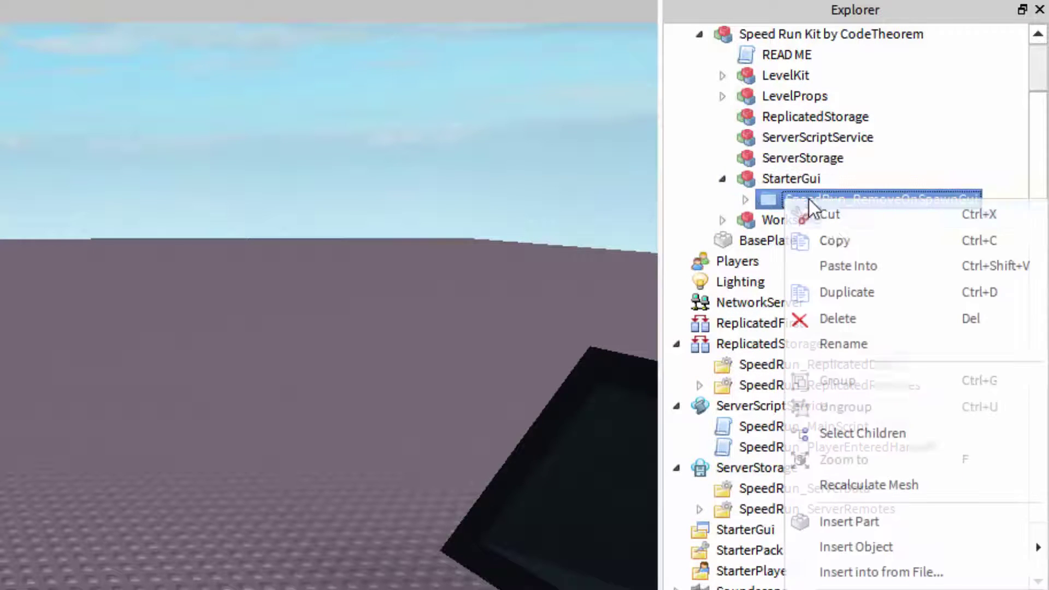
click(834, 238)
scroll(765, 426, down, 1)
click(749, 468)
right_click(749, 464)
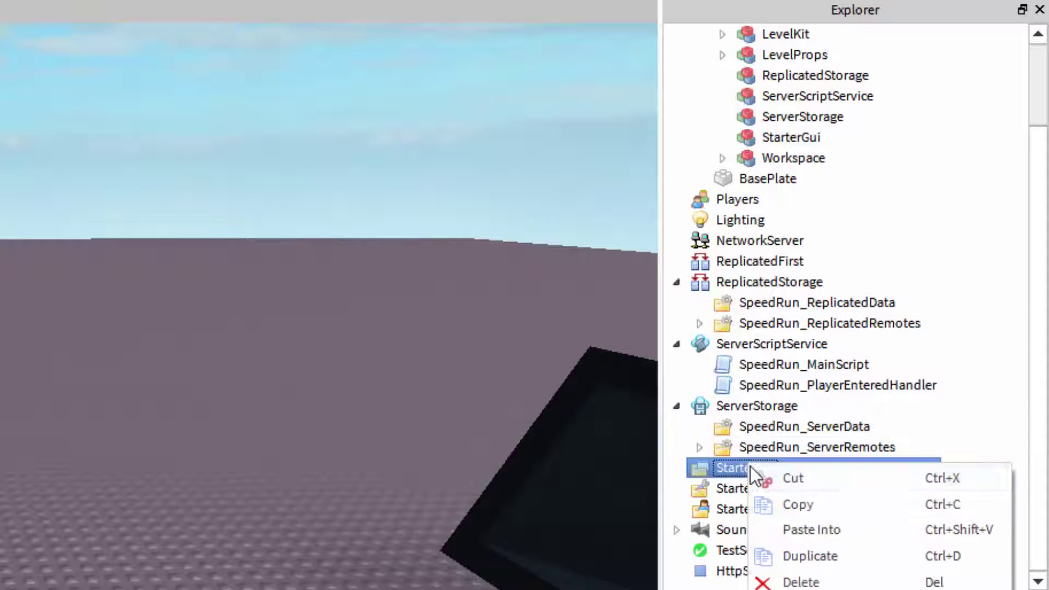
click(763, 471)
right_click(763, 471)
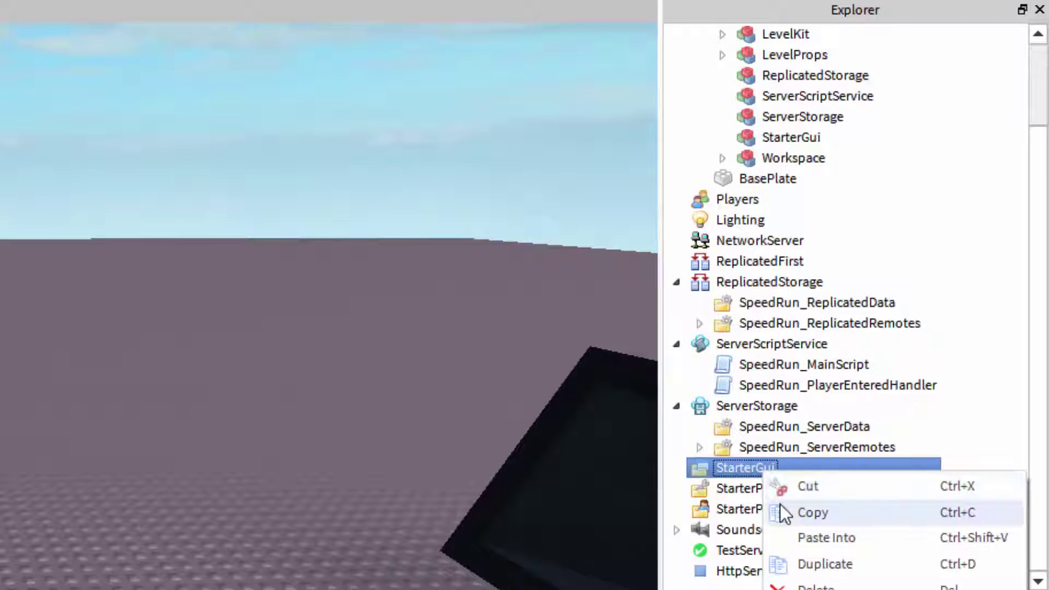
click(805, 538)
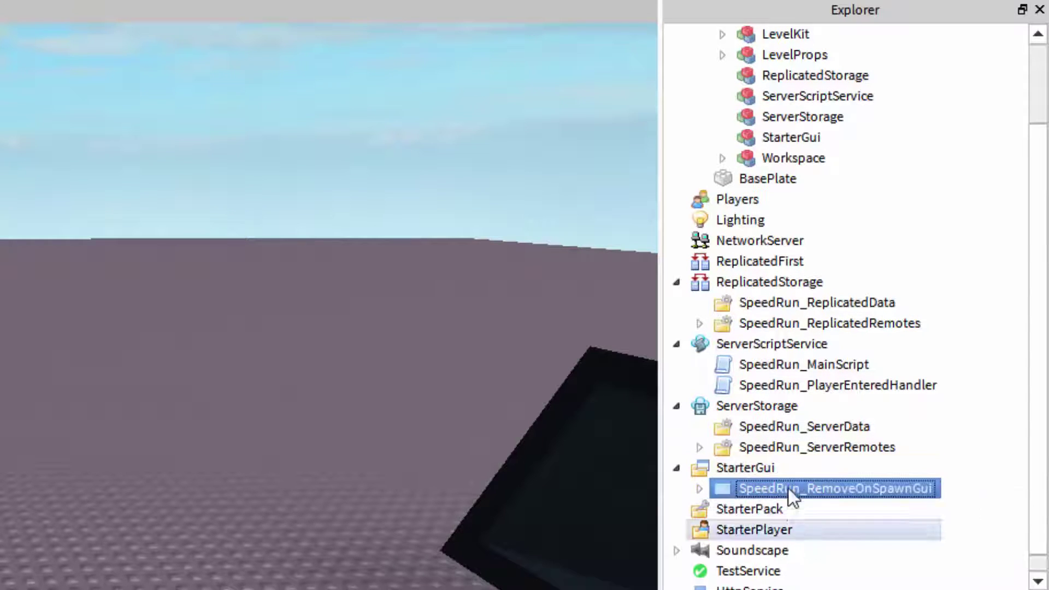
- Move the Levels model from the kit's Workspace model directly into the place's Workspace
click(723, 158)
click(773, 170)
right_click(773, 170)
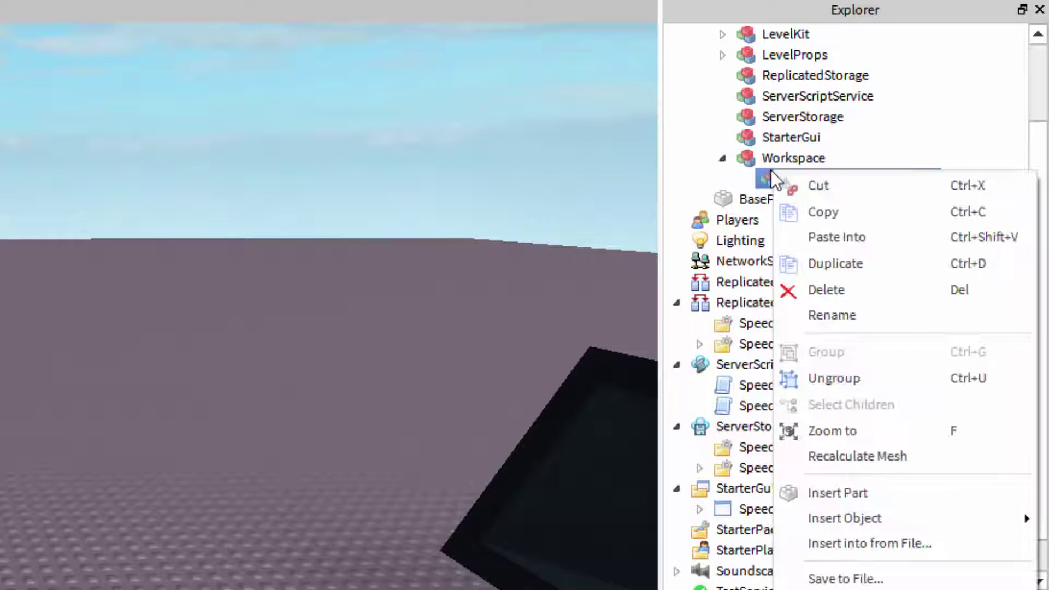
click(804, 186)
click(716, 162)
scroll(717, 162, up, 2)
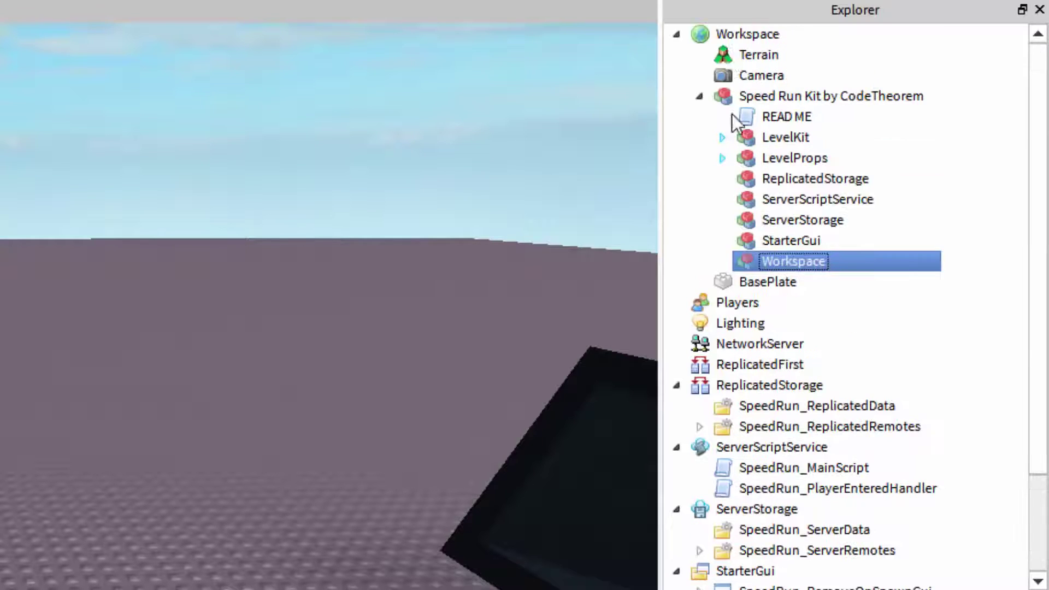
click(730, 53)
click(727, 33)
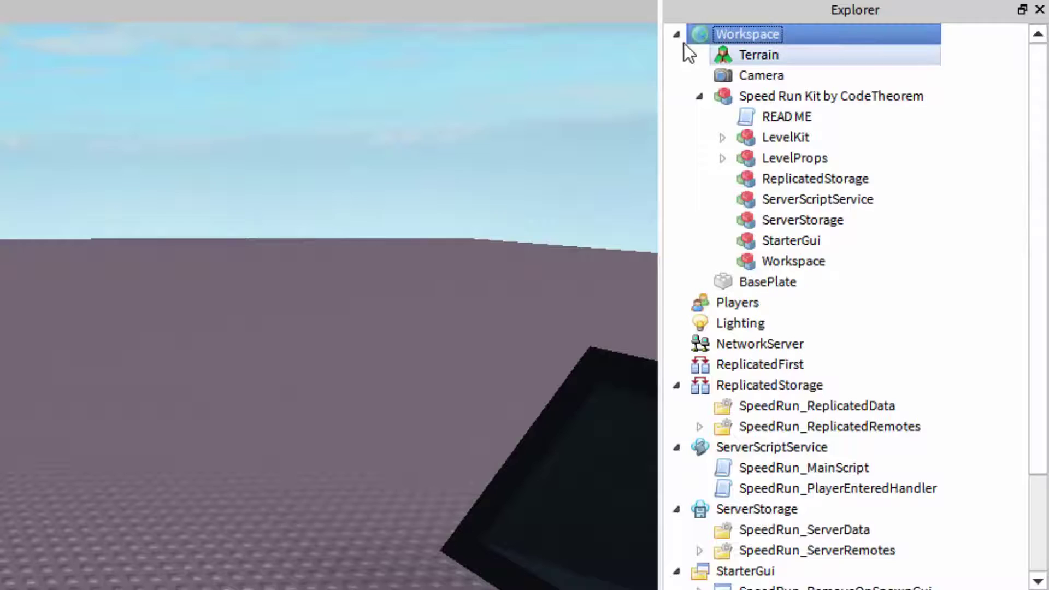
right_click(698, 35)
click(768, 104)
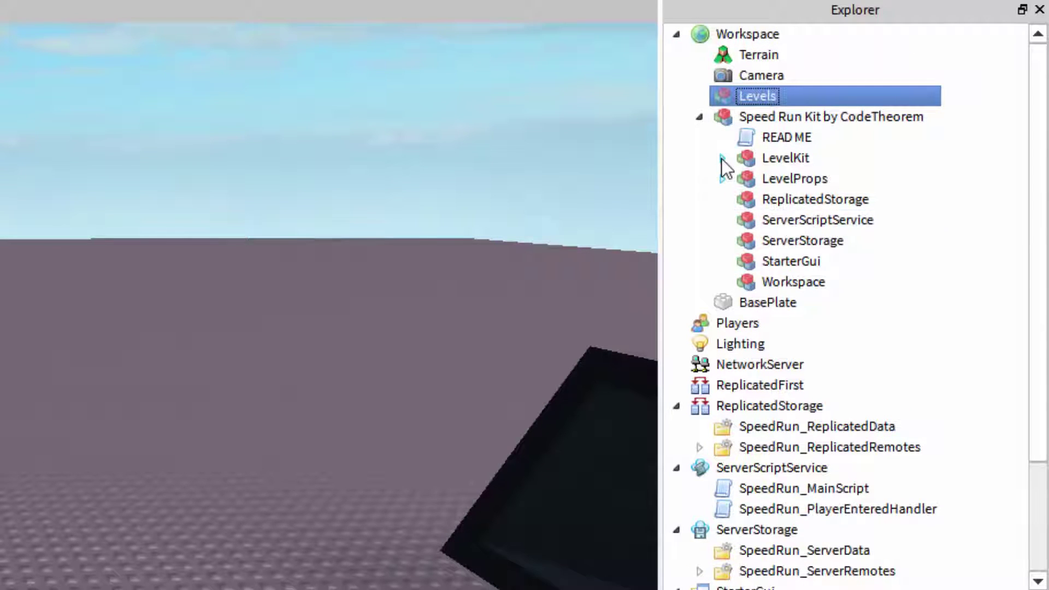
- Review the contents of the kit's LevelProps model and expand LevelKit to show its components
click(803, 179)
click(812, 200)
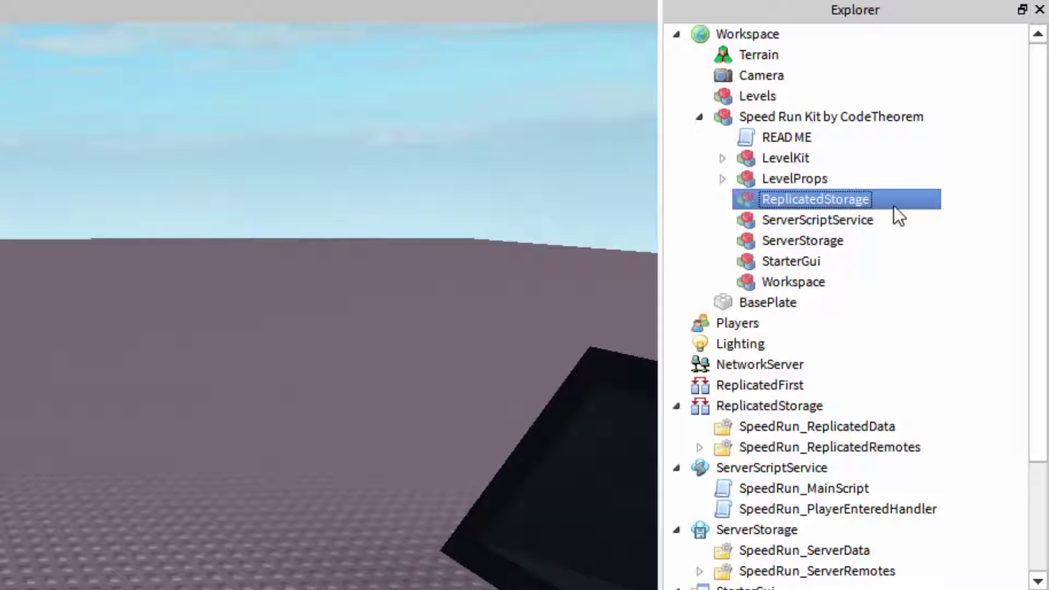
click(724, 174)
click(723, 179)
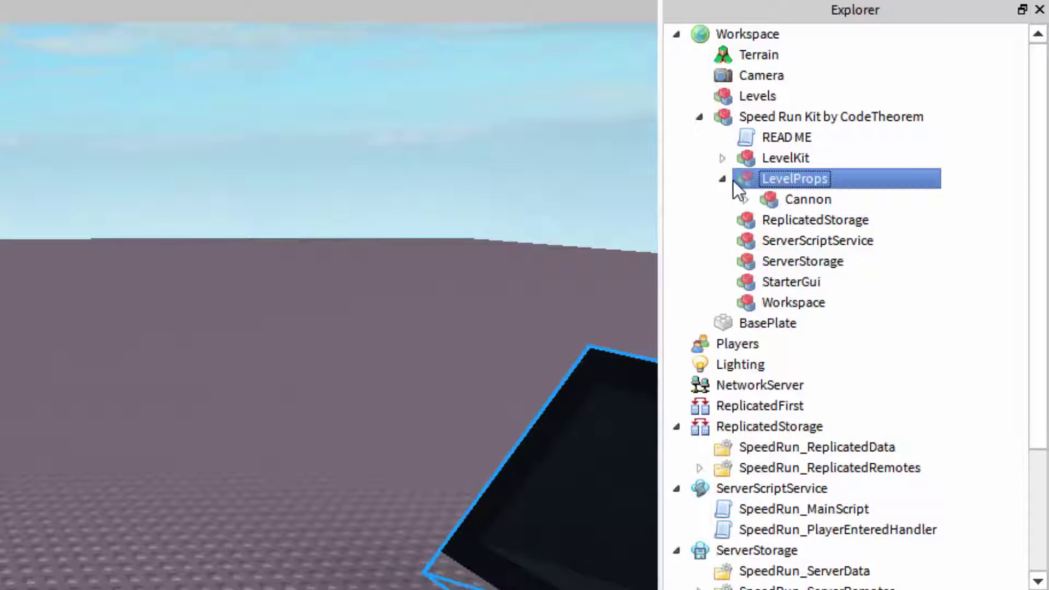
click(722, 178)
click(722, 158)
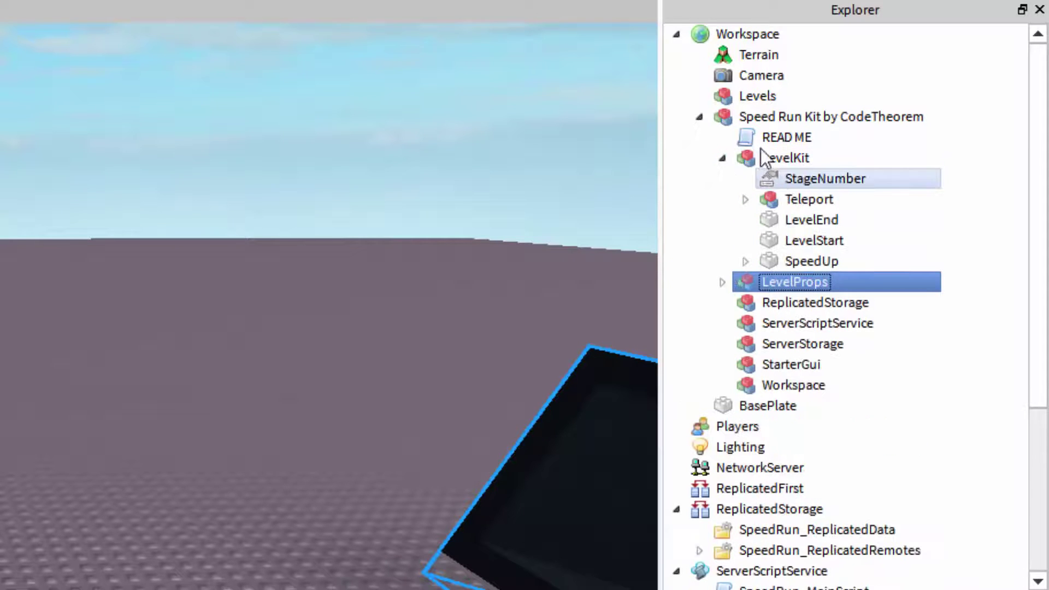
- Copy the LevelKit model from Speed Run Kit by CodeTheorem and paste it into the place's Workspace
click(762, 156)
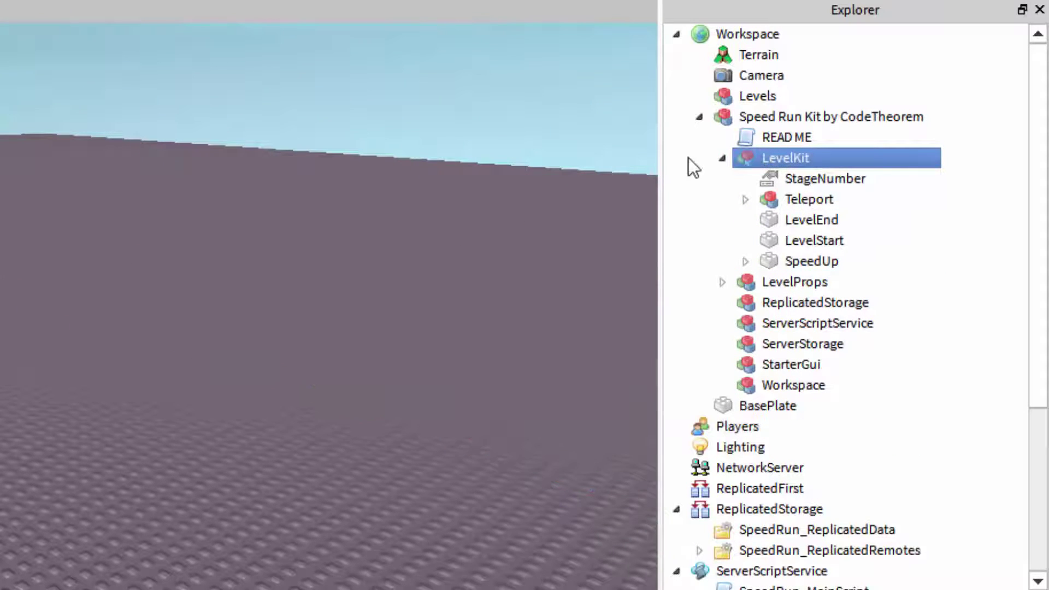
right_click(754, 164)
click(778, 206)
click(595, 203)
right_click(733, 35)
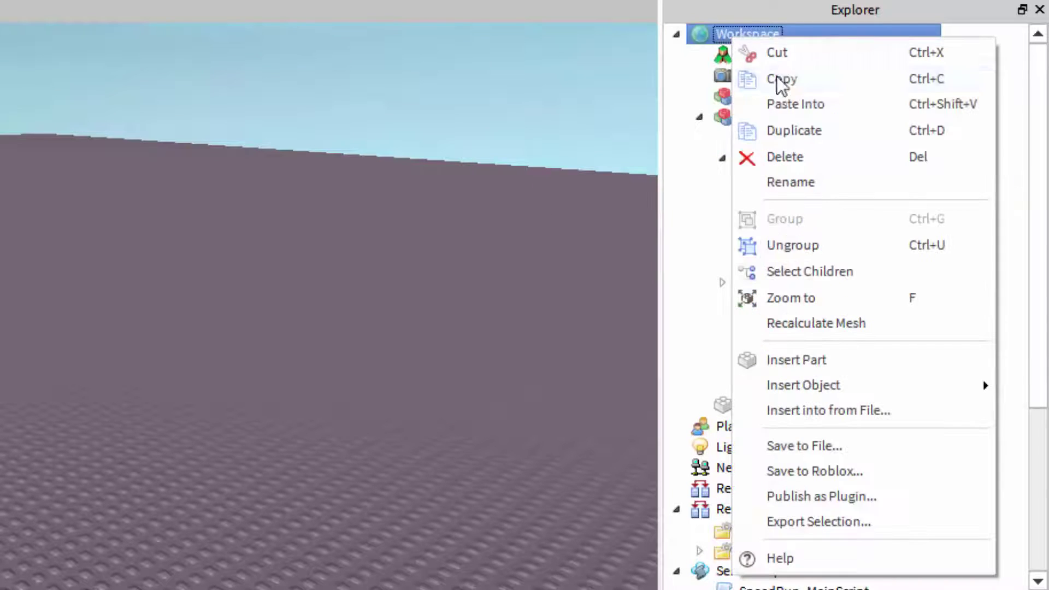
click(785, 105)
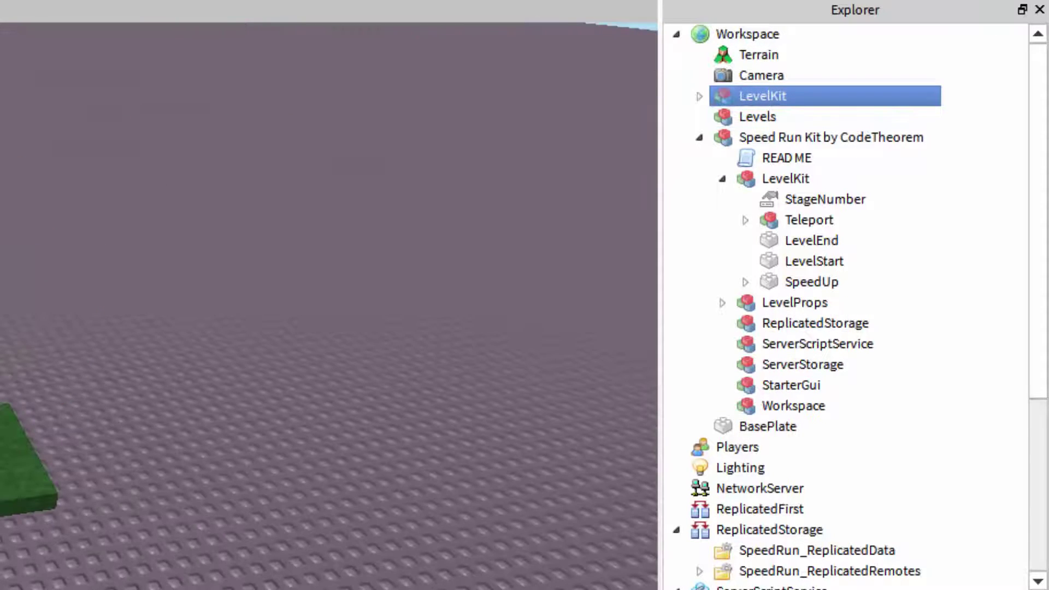
- Examine the pasted LevelKit on the baseplate from several angles, including its grass platforms and spring
right_drag(230, 432, 98, 424)
key(w)
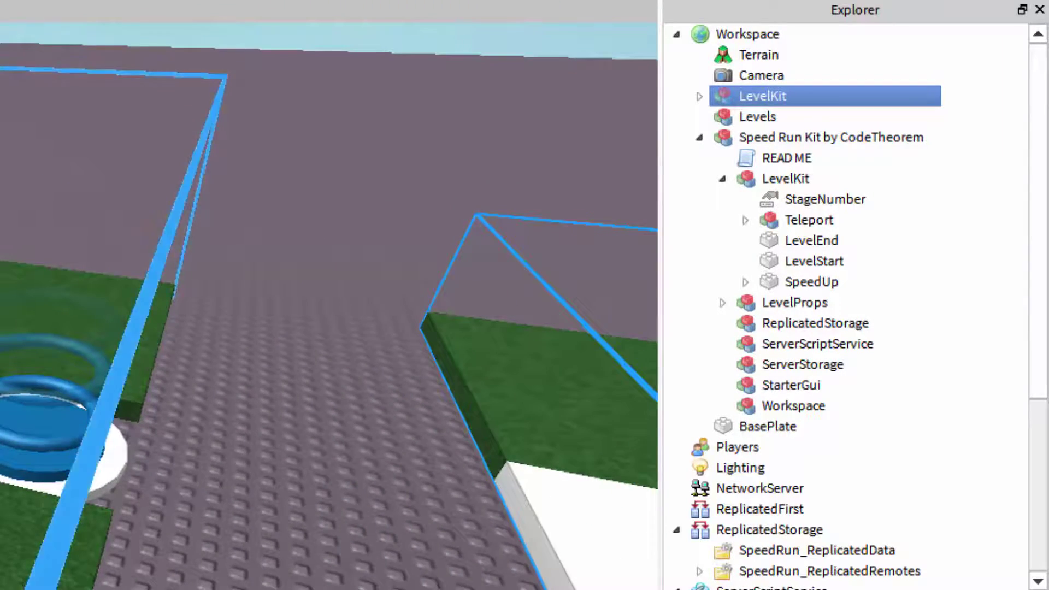
key(d)
key(s)
right_drag(71, 573, 151, 461)
key(w)
key(a)
key(w)
key(d)
right_drag(234, 576, 328, 588)
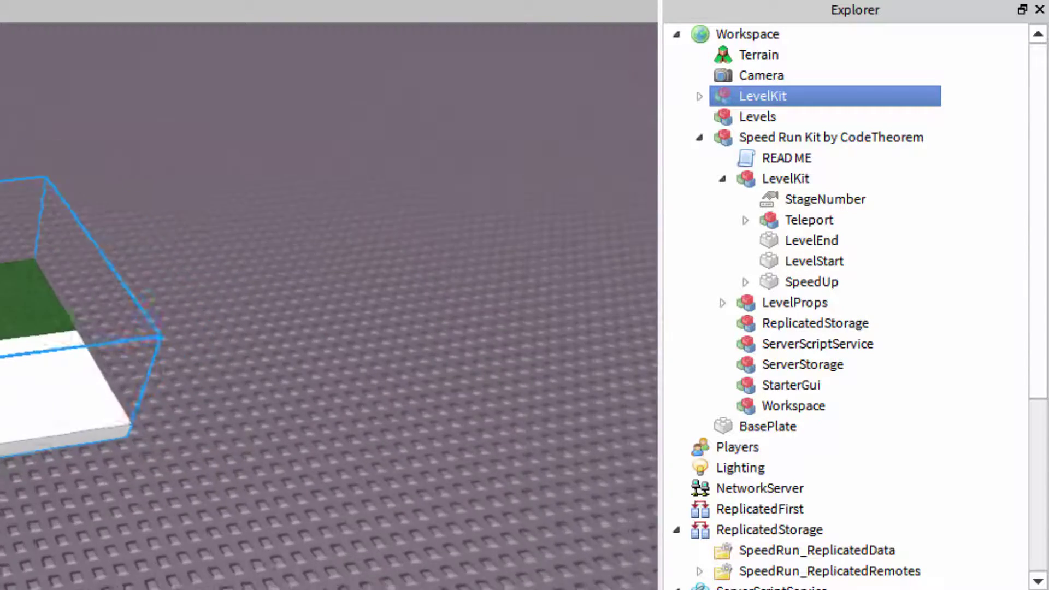
key(w)
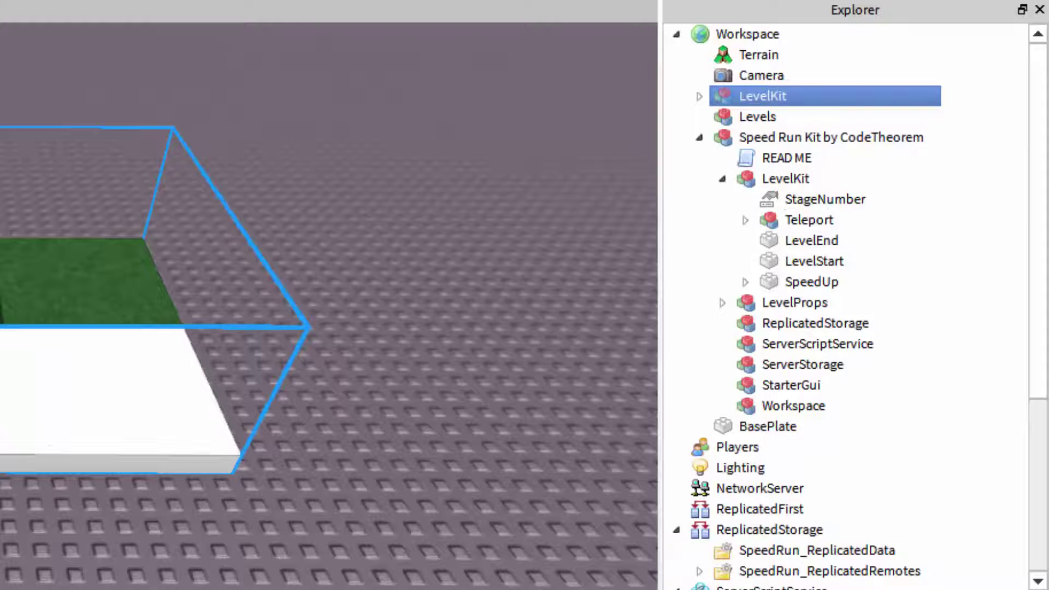
- Expand the copied LevelKit in Workspace and inspect its StageNumber value
click(699, 96)
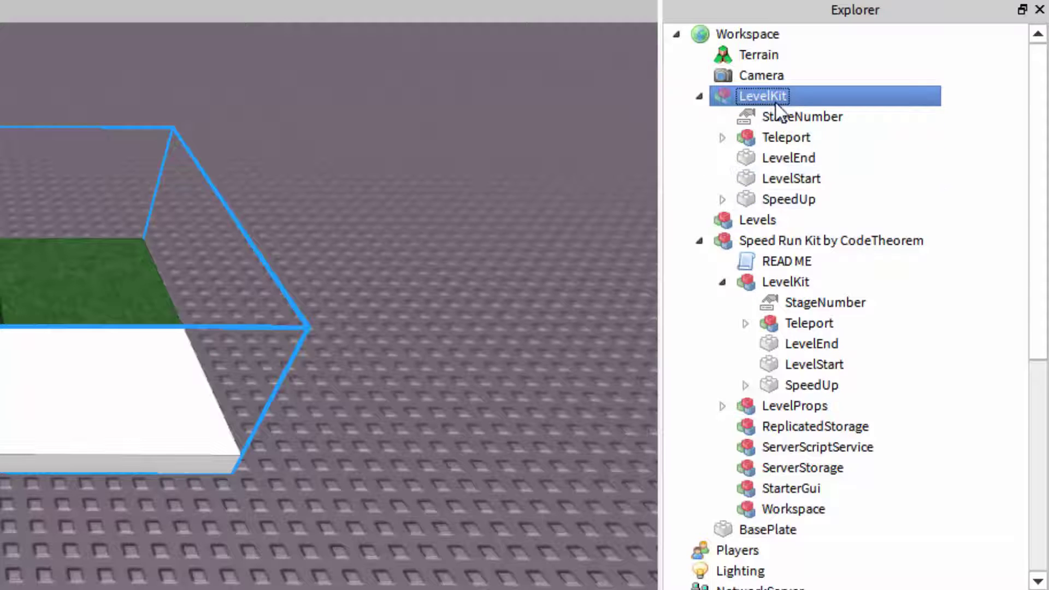
click(803, 116)
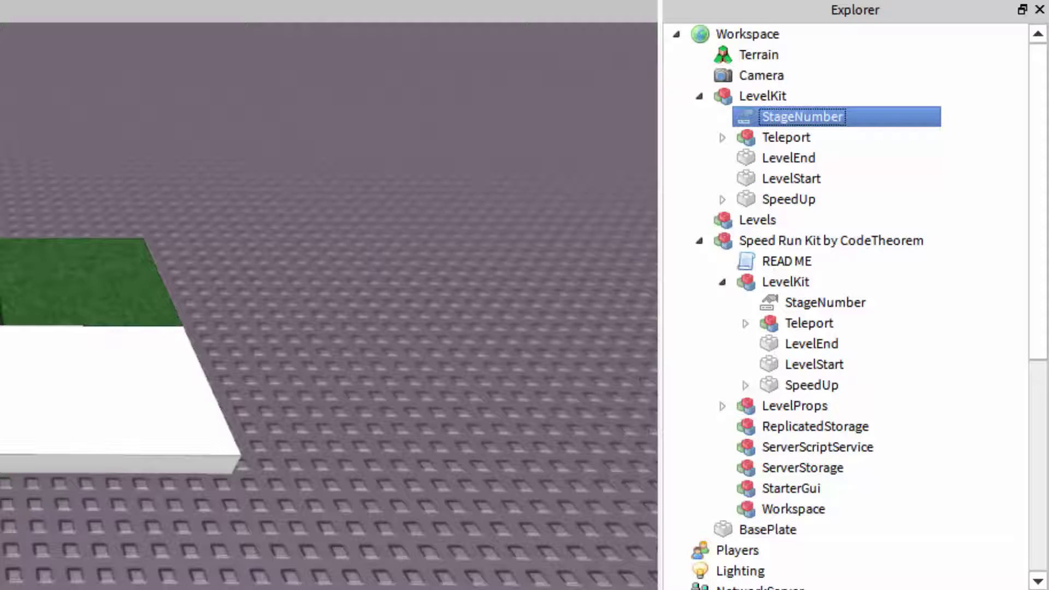
click(752, 98)
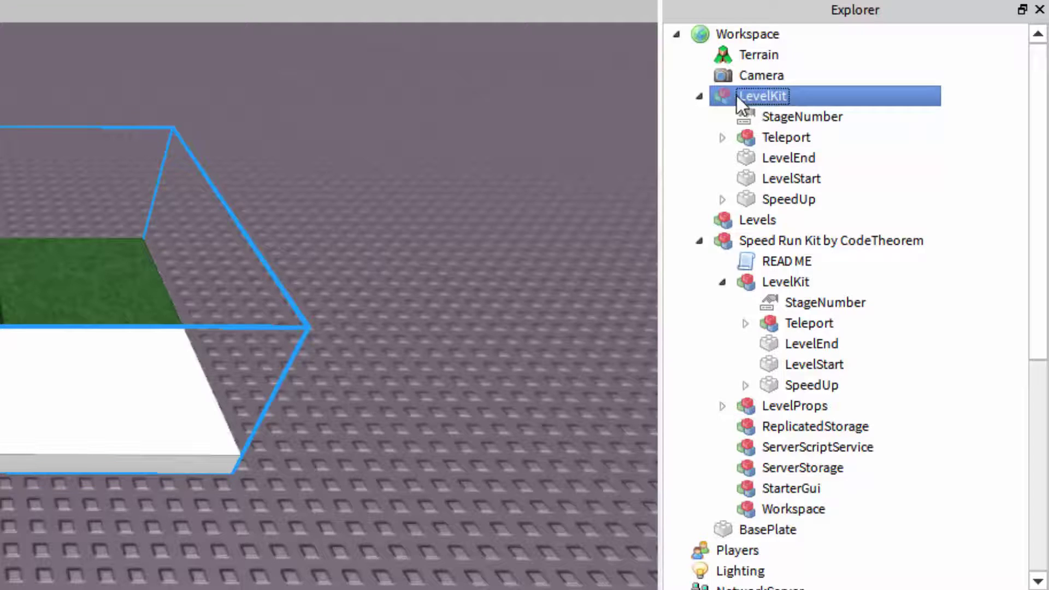
- Move the copied LevelKit from Workspace into the Levels model
right_click(736, 96)
click(729, 94)
click(755, 123)
click(739, 94)
right_click(727, 99)
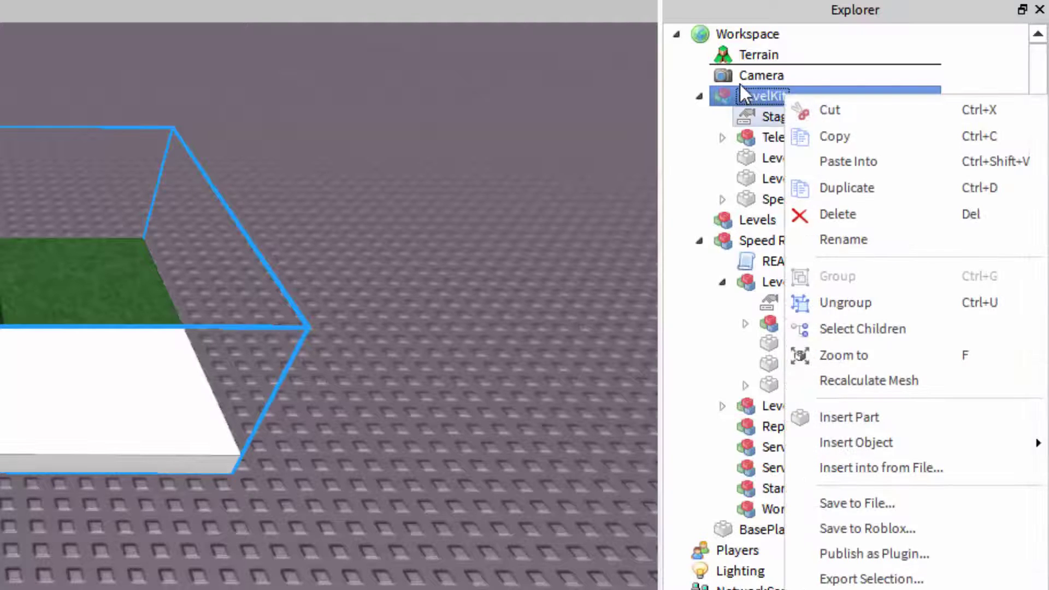
click(729, 96)
drag(727, 95, 790, 217)
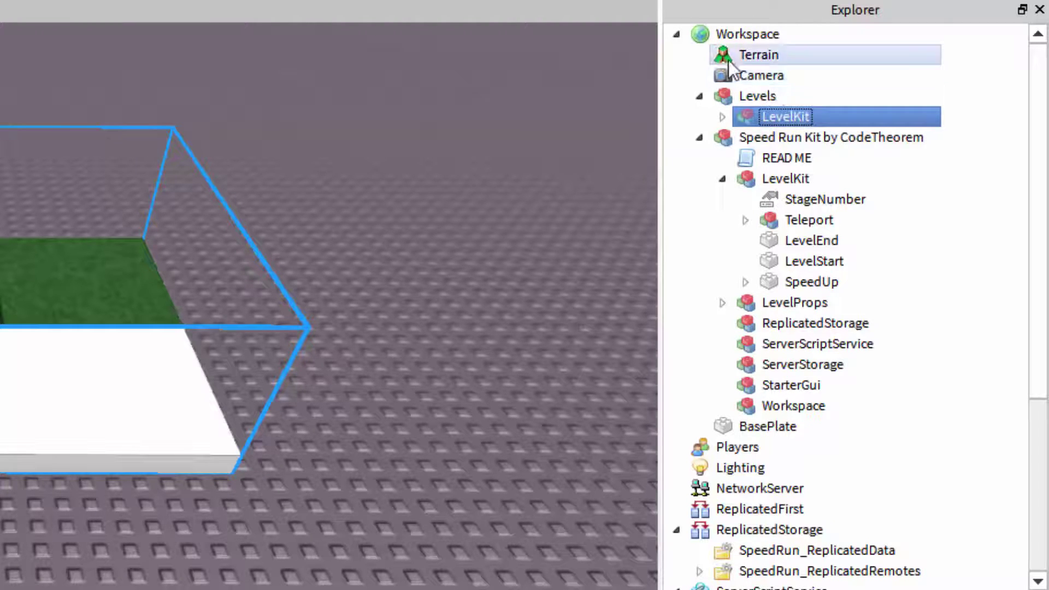
- Delete the copied LevelKit from the Levels model
key(Delete)
right_drag(238, 198, 232, 200)
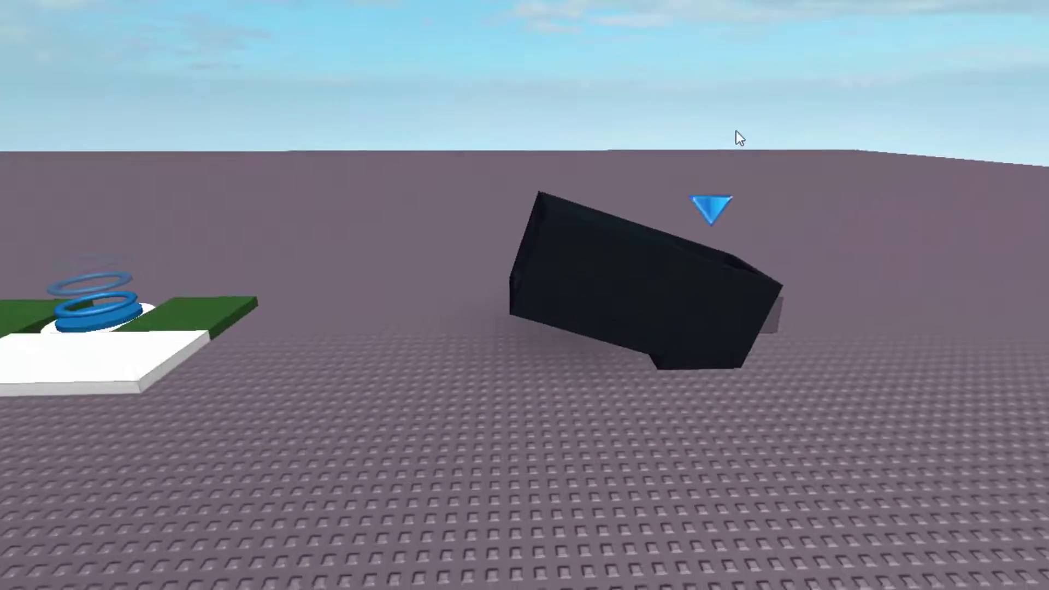
mouse_move(736, 130)
right_down()
mouse_move(714, 132)
mouse_move(753, 132)
right_up()
scroll(753, 133, down, 3)
scroll(753, 133, up, 2)
right_drag(641, 73, 554, 79)
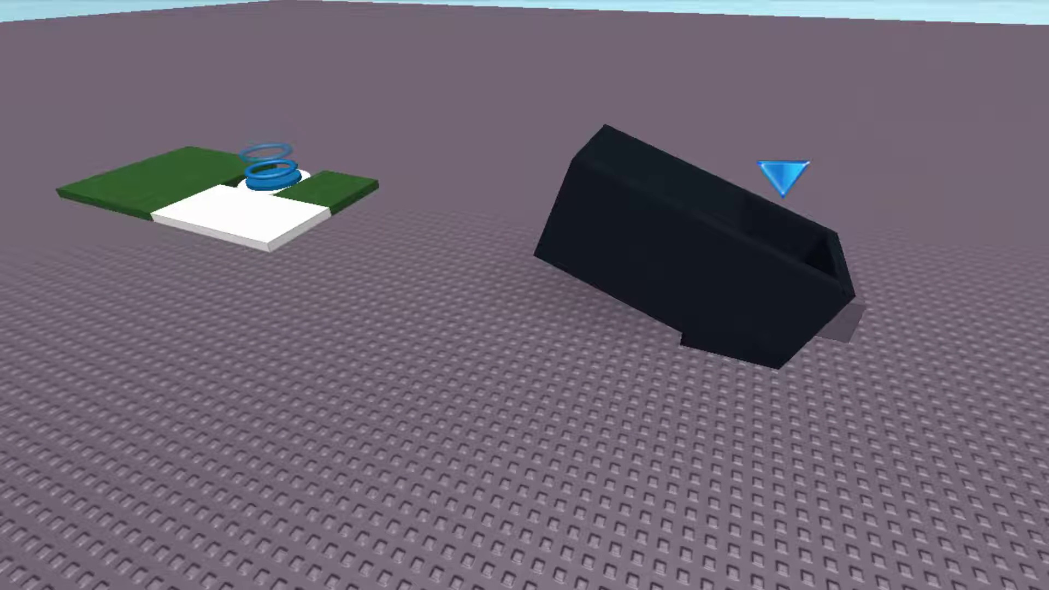
- Clear the Output log
right_click(2, 20)
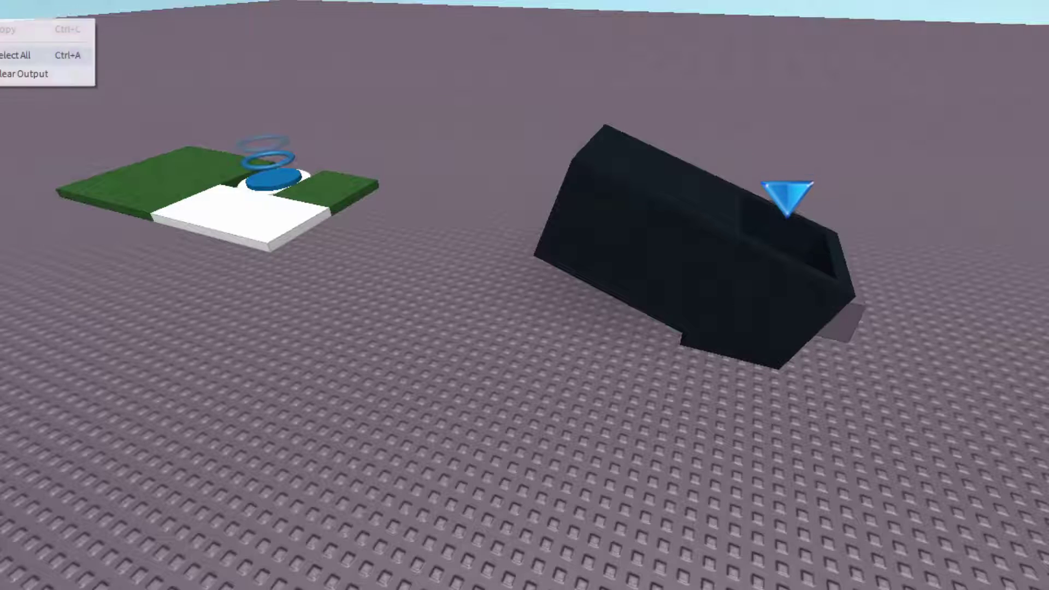
click(17, 74)
- Examine the kit's dark box, blue marker and adjoining block up close, and select the whole kit to view its extent
right_drag(648, 65, 648, 68)
key(d)
key(w)
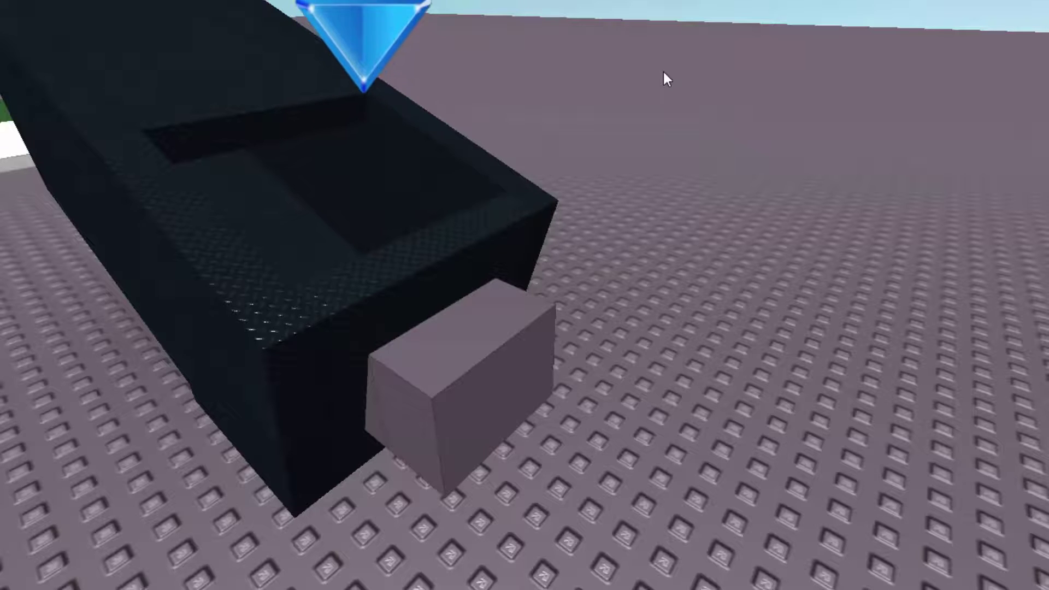
key(a)
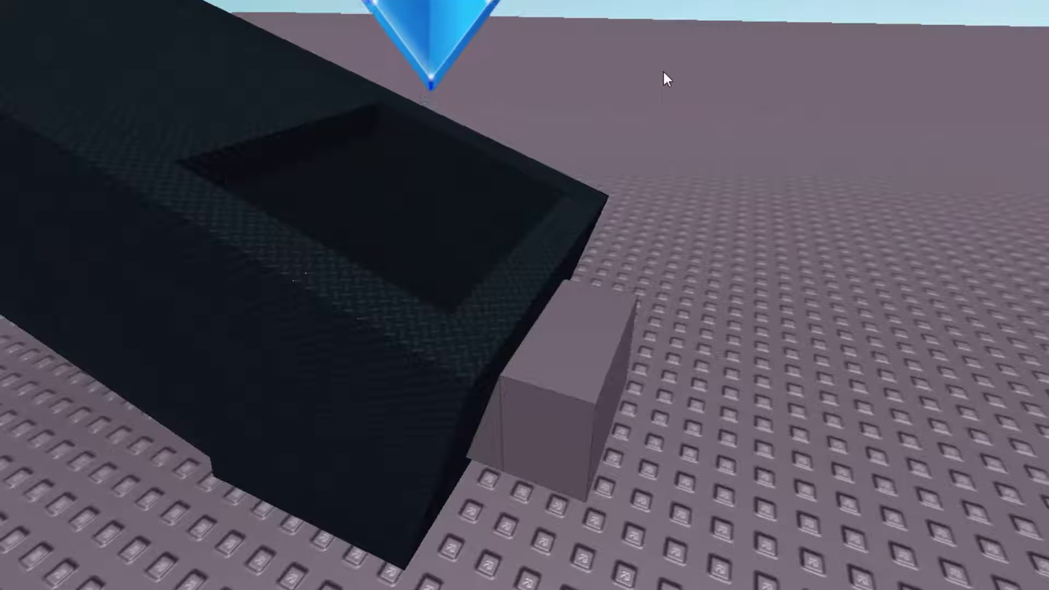
key(a)
right_drag(654, 73, 618, 99)
key(w)
key(s)
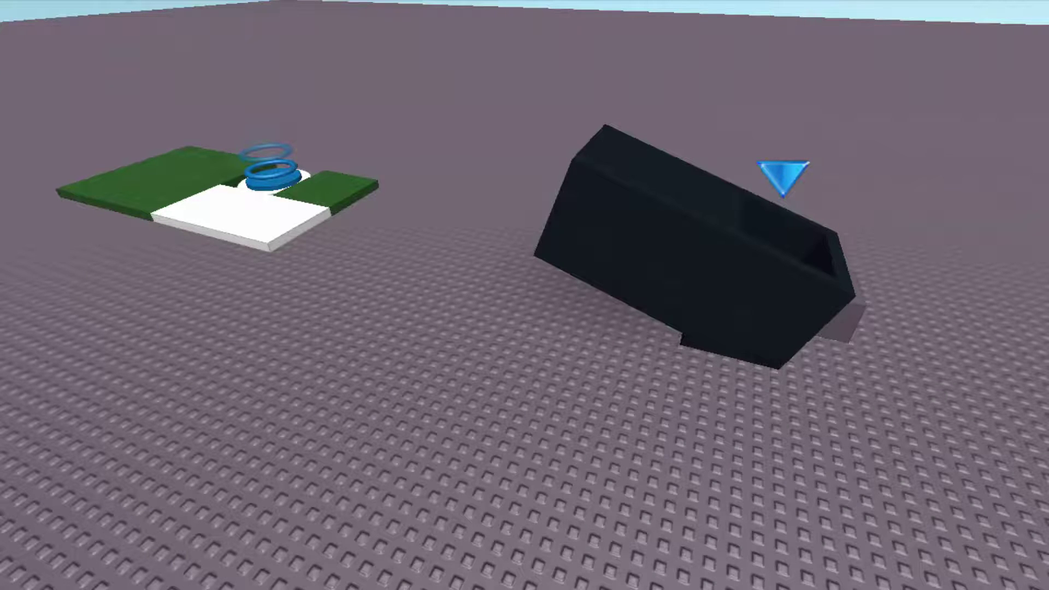
click(628, 185)
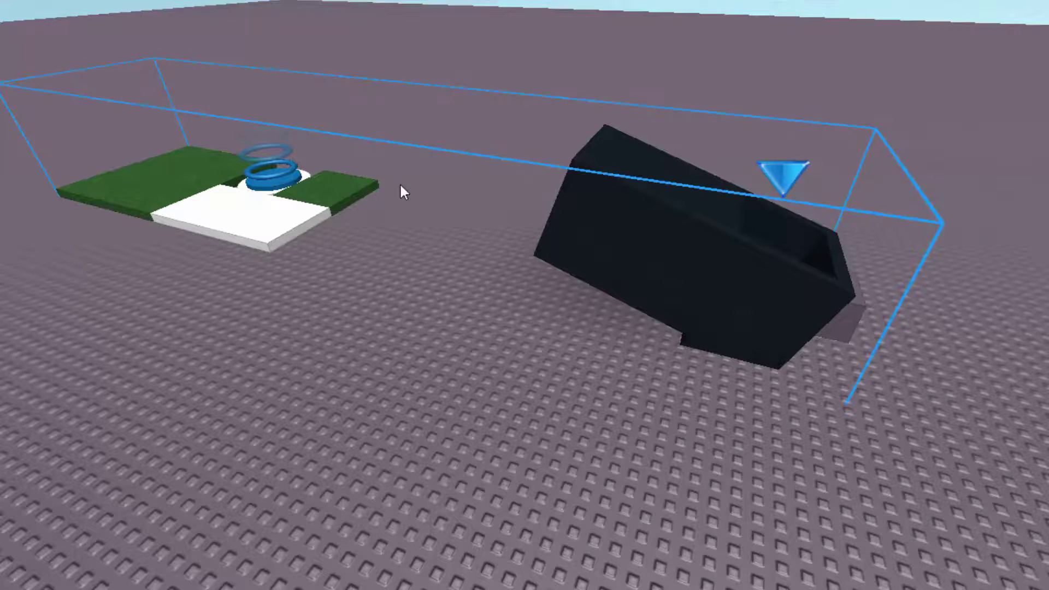
scroll(432, 192, down, 3)
scroll(437, 194, down, 3)
right_drag(656, 265, 701, 244)
scroll(653, 269, up, 3)
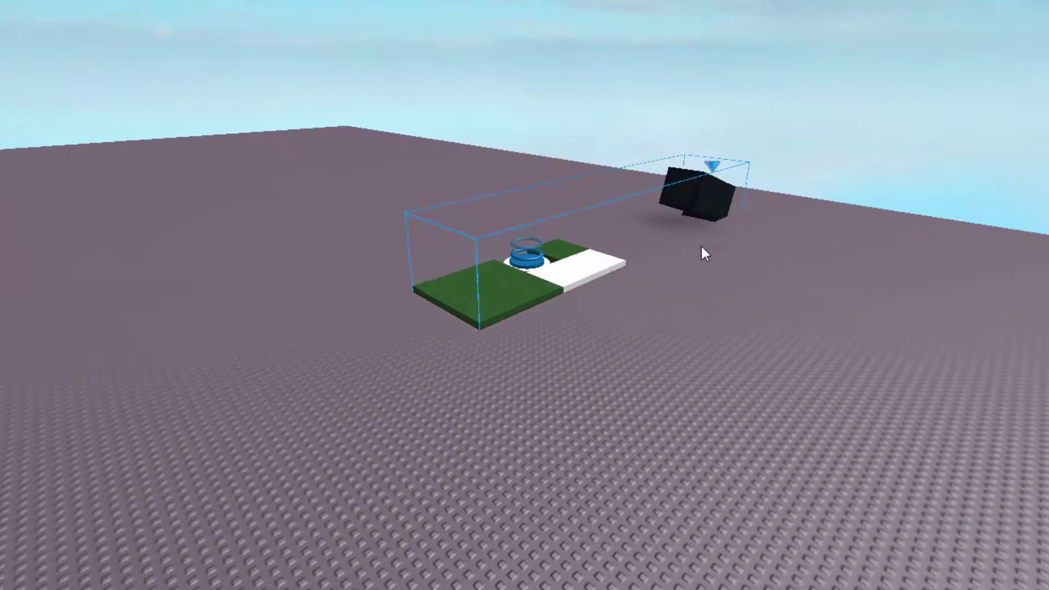
- Move the small grey studded part across the baseplate to open ground beyond the kit's dark box
click(701, 244)
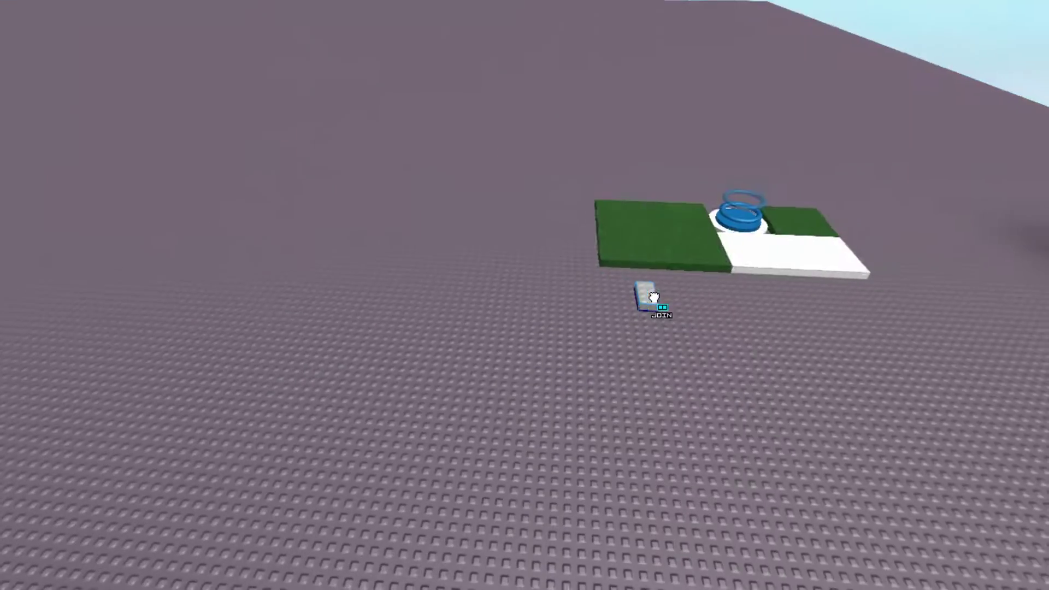
key(d)
drag(654, 297, 873, 255)
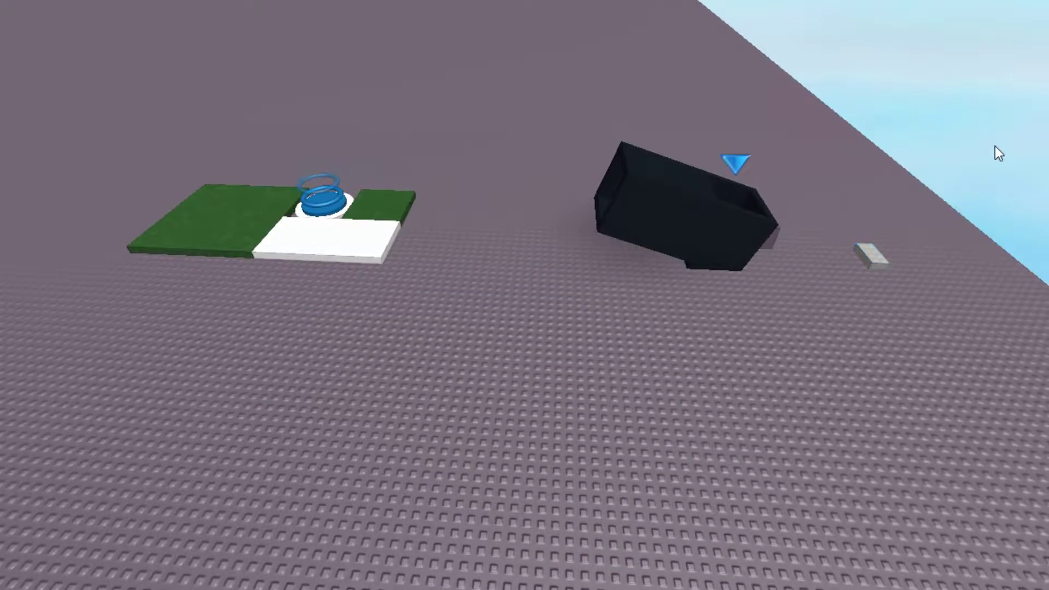
key(d)
key(w)
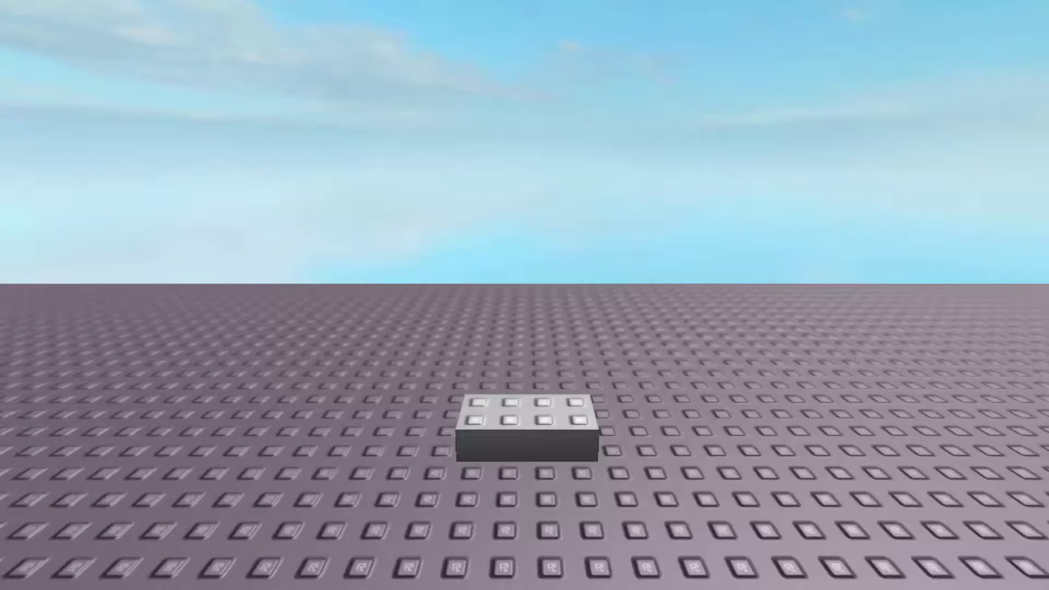
- Playtest the place by running and jumping with the character across the baseplate to its edge
right_drag(607, 133, 617, 132)
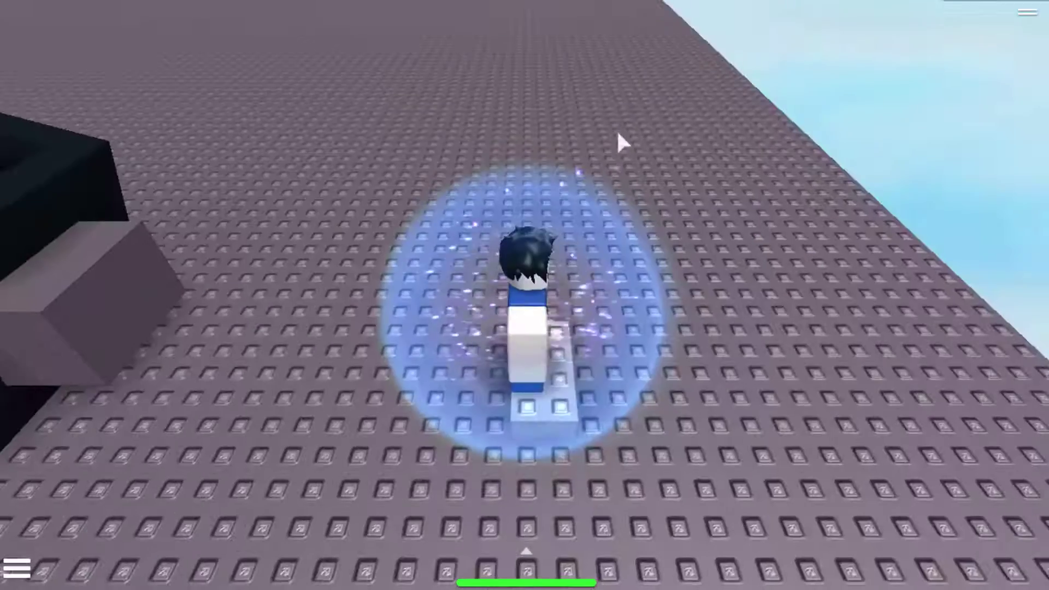
mouse_move(502, 433)
right_down()
mouse_move(517, 433)
mouse_move(506, 430)
right_up()
key(w)
key(w)
key(space)
key(w)
key(s)
key(w)
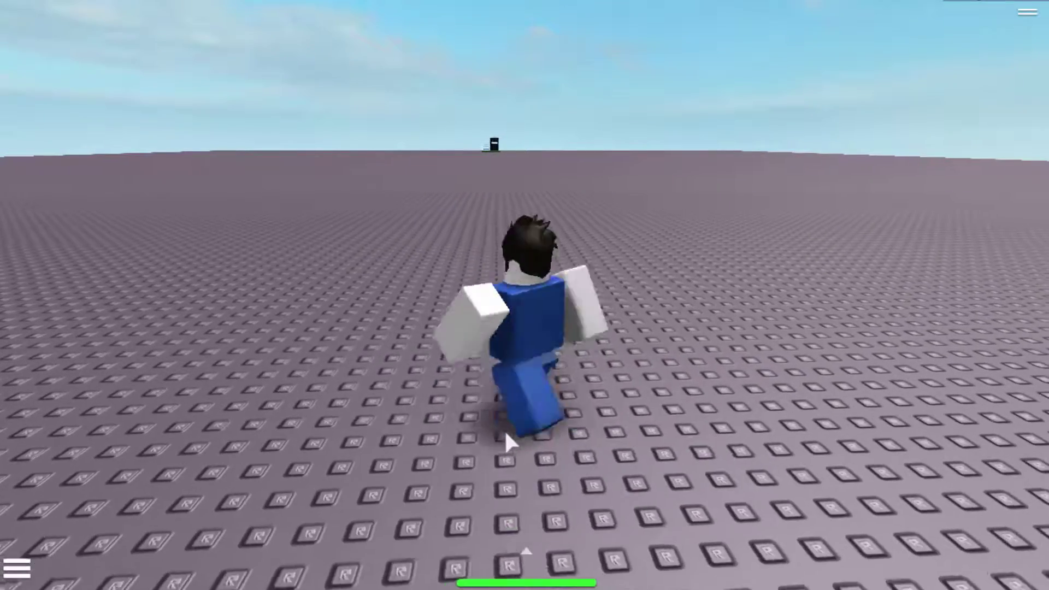
key(s)
key(s)
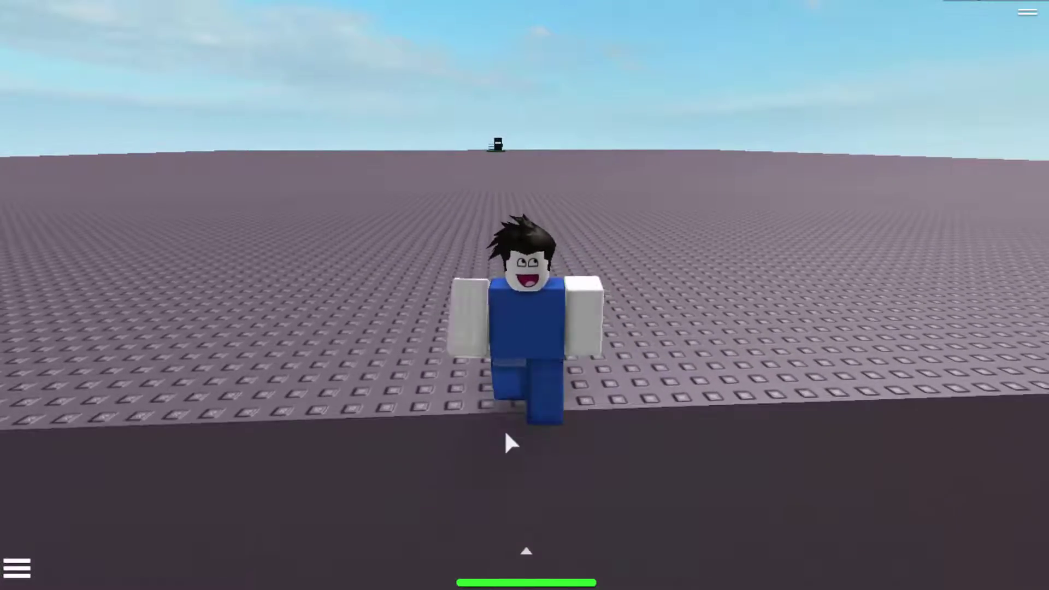
key(w)
right_drag(523, 414, 533, 450)
scroll(525, 418, up, 2)
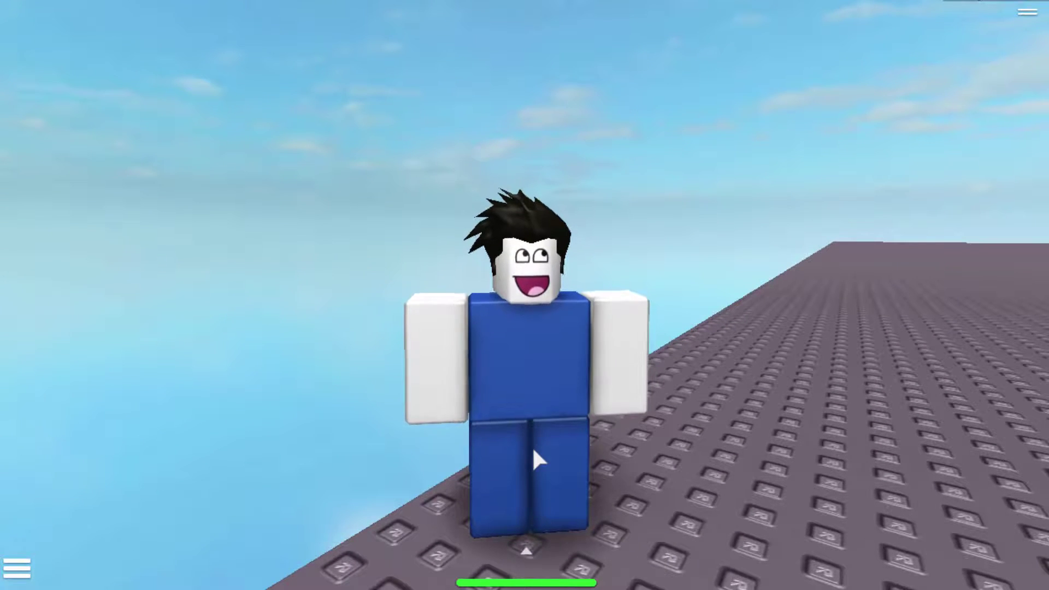